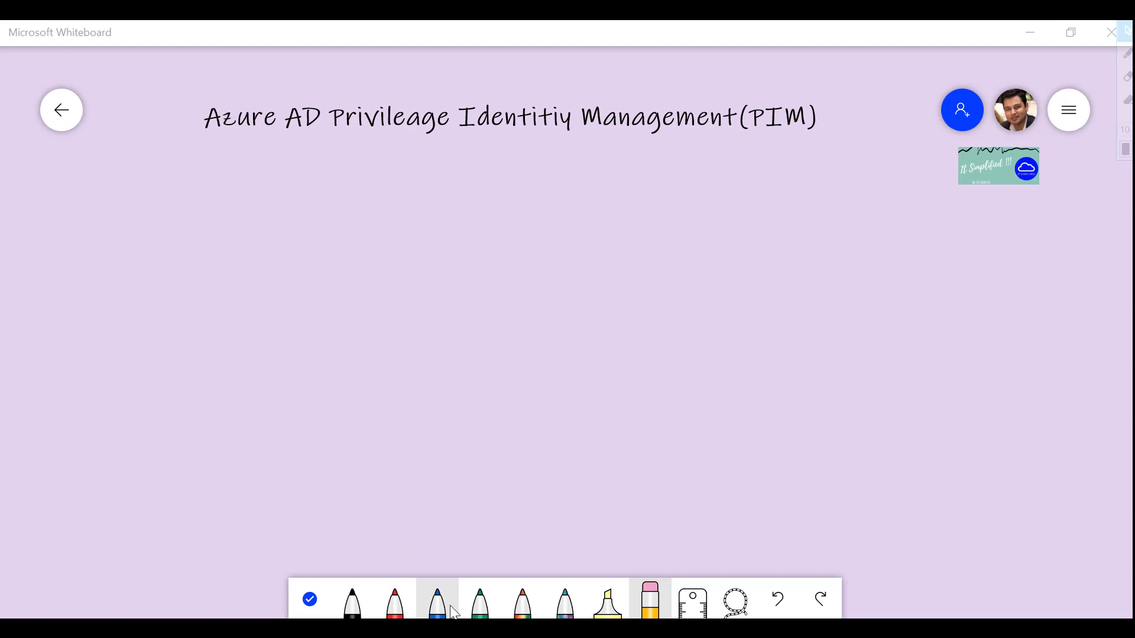
- Label the green stick figure with the first user's name and 'global admin'
left_click(477, 606)
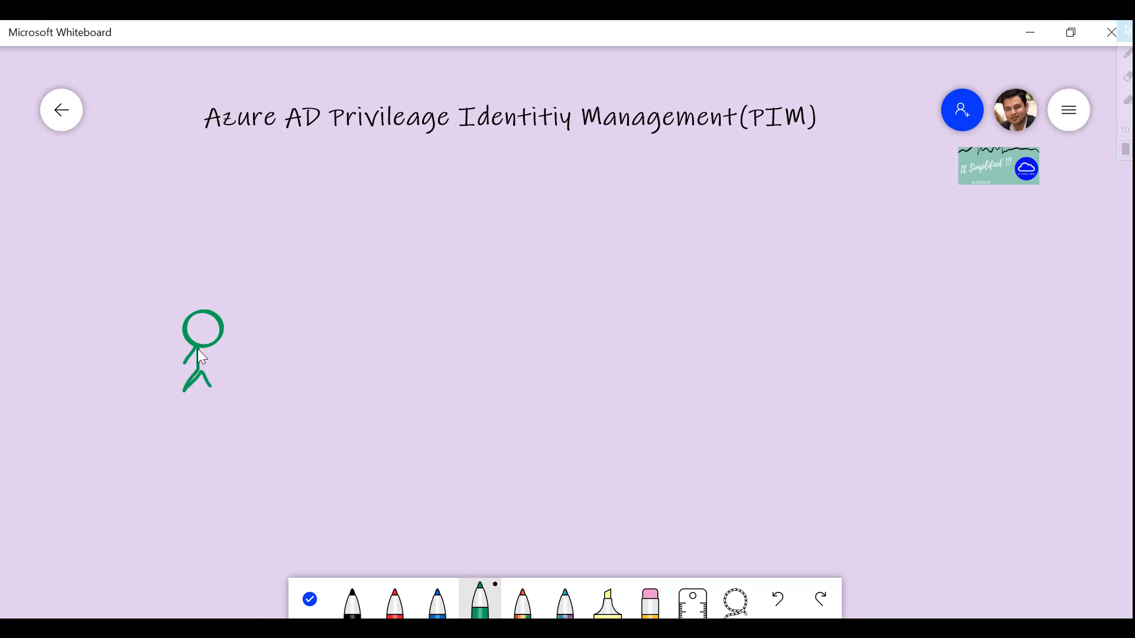
right_click(150, 252)
left_click(167, 202)
type("girish-")
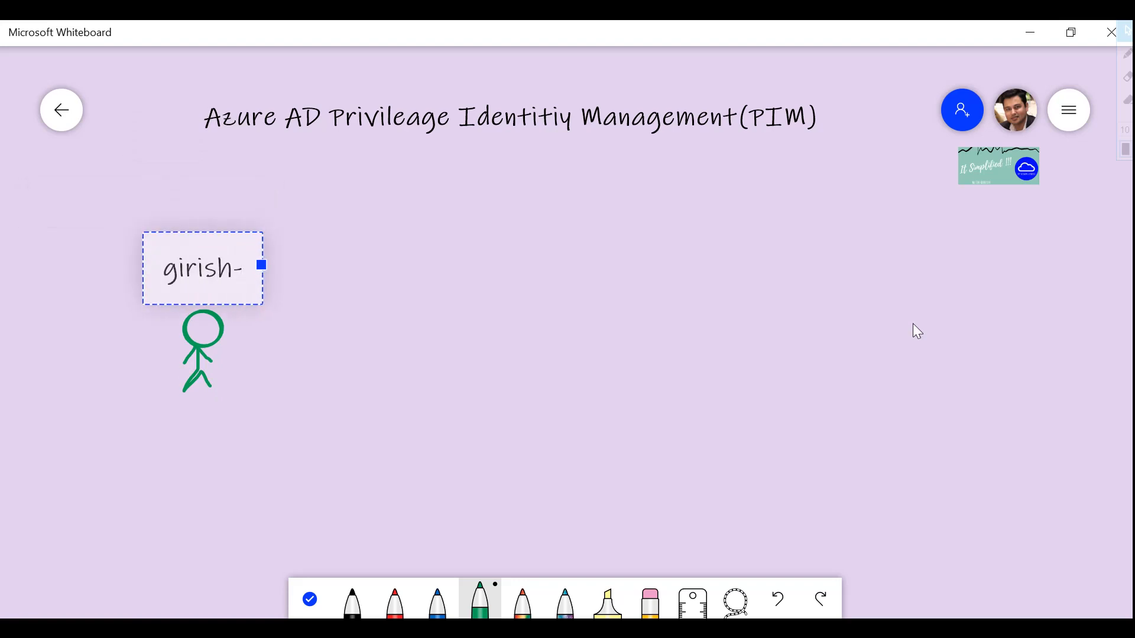
type("global admin")
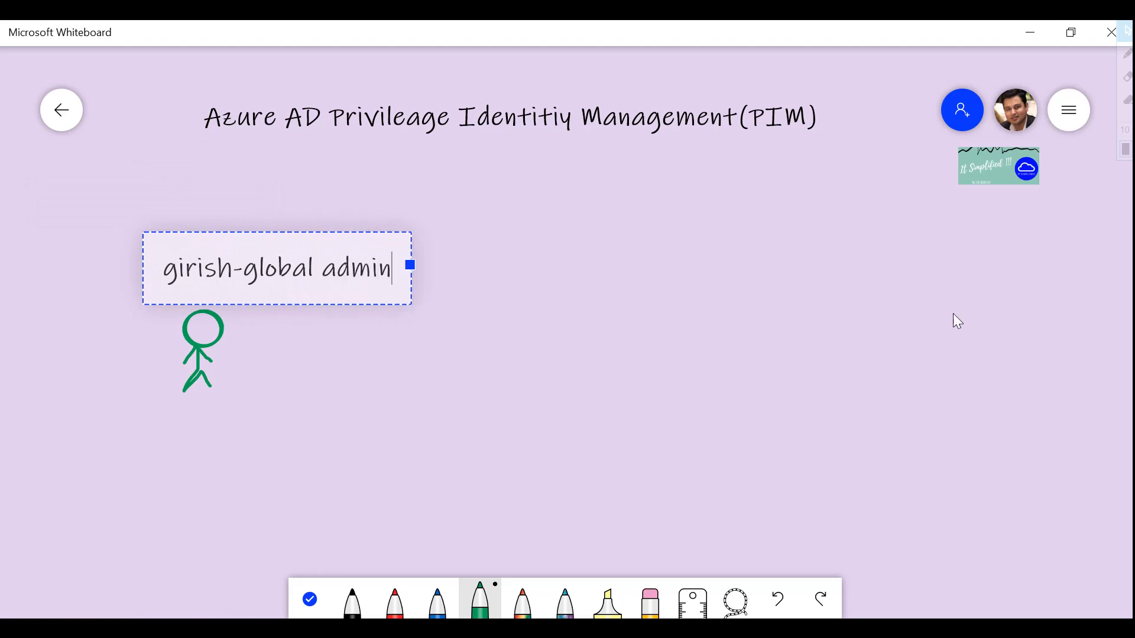
left_click(443, 611)
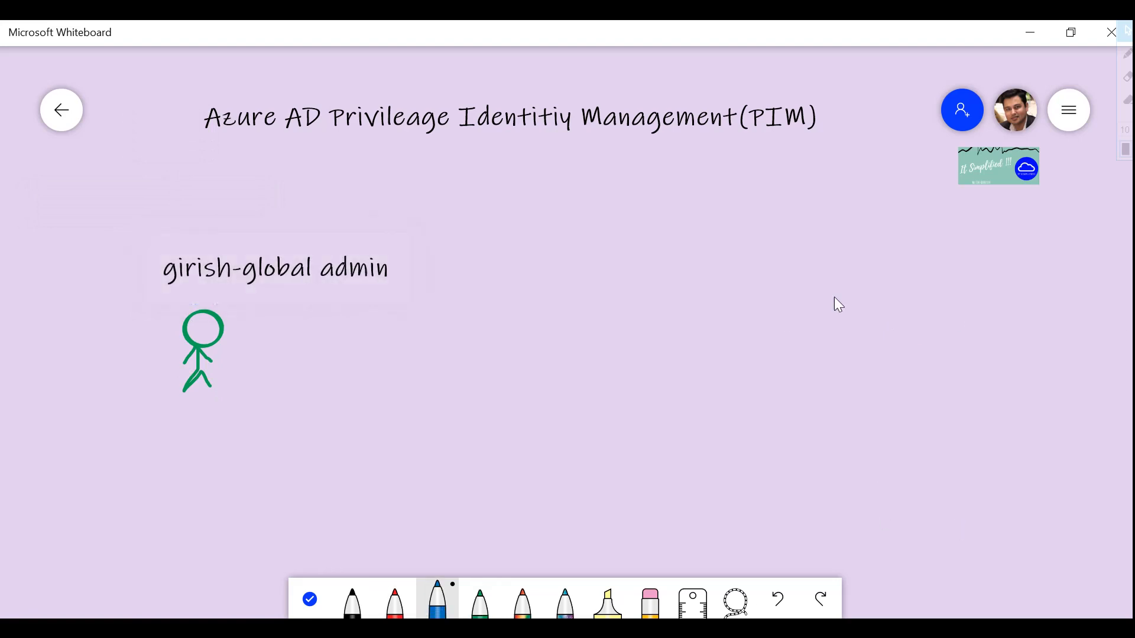
- Draw a blue stick figure on the right and label it with the second user's name and 'global admin 24x7'
left_click_drag(840, 301, 829, 293)
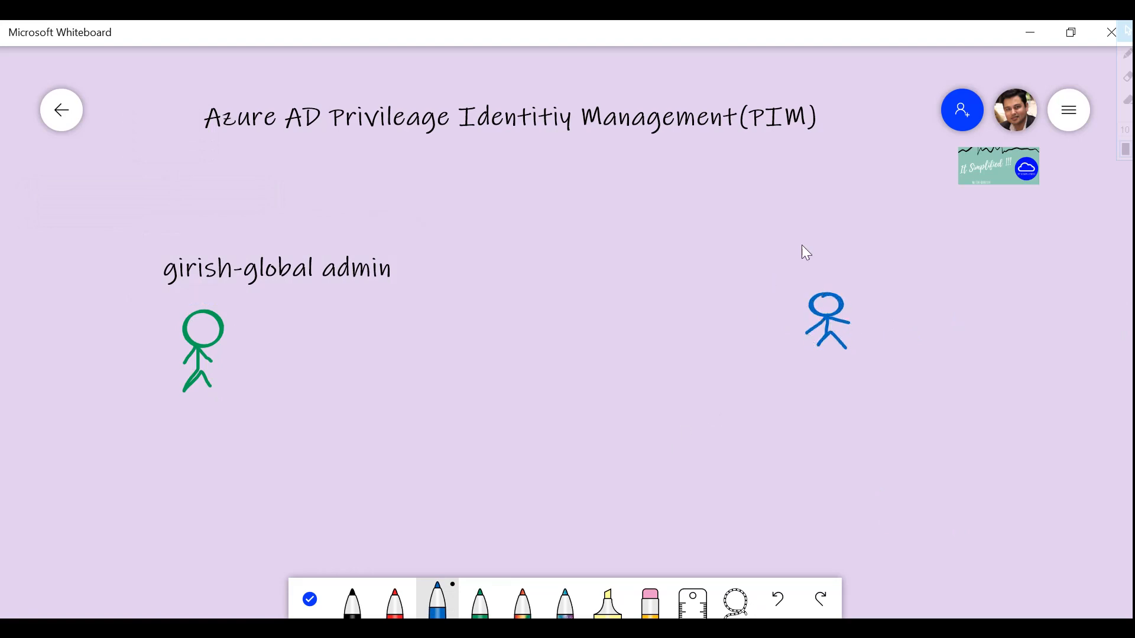
right_click(775, 237)
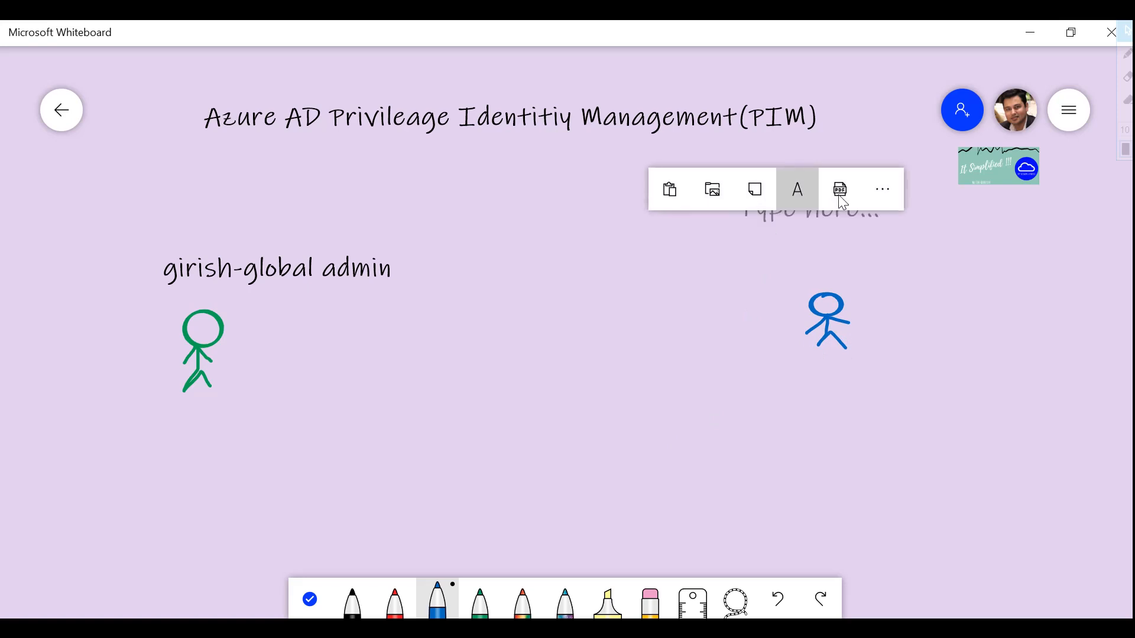
left_click(795, 188)
type("Bh")
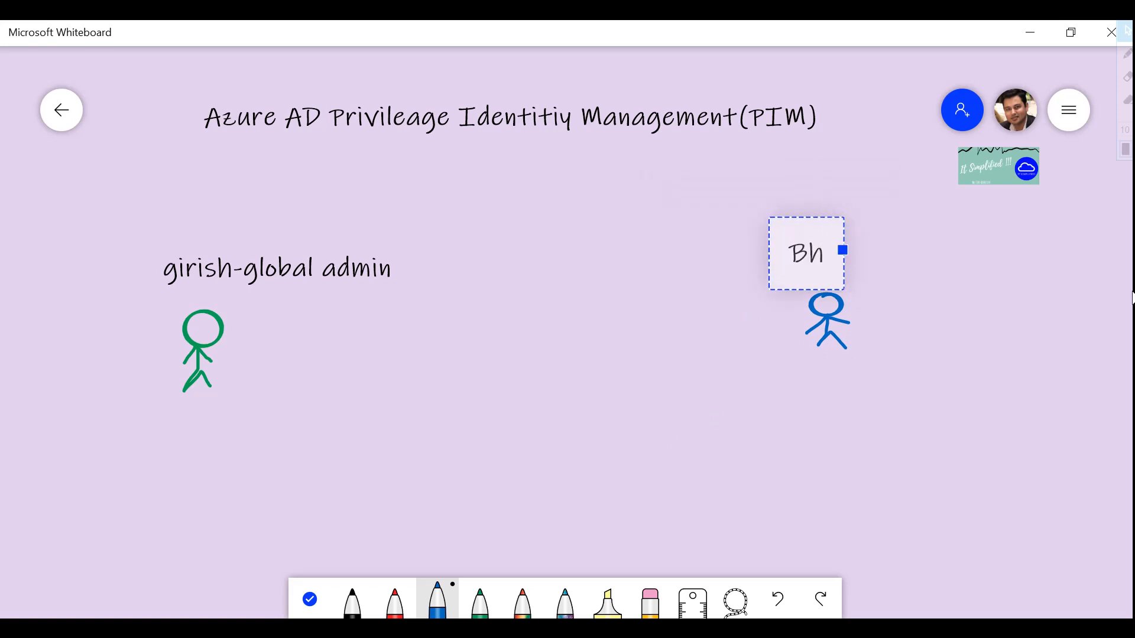
type("arat -")
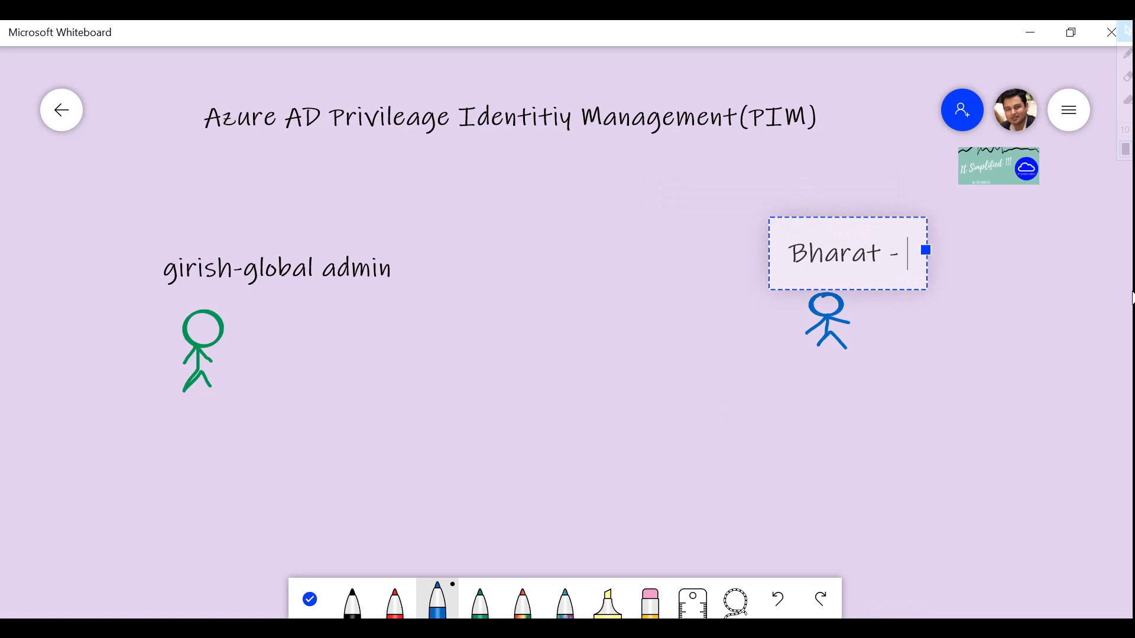
type(" globa")
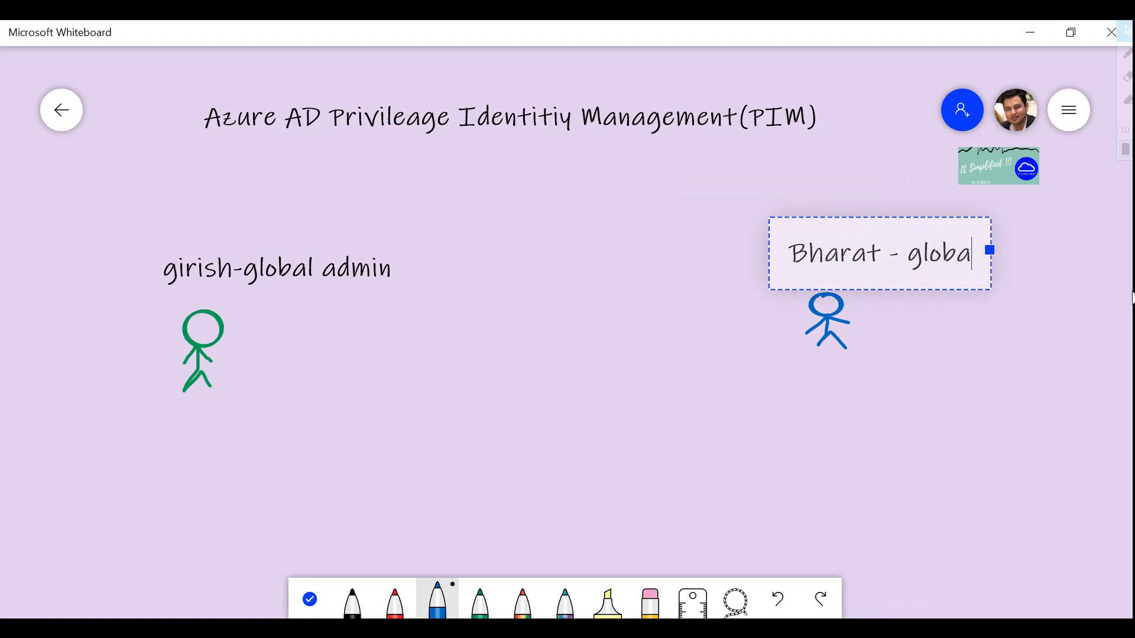
type("l admin")
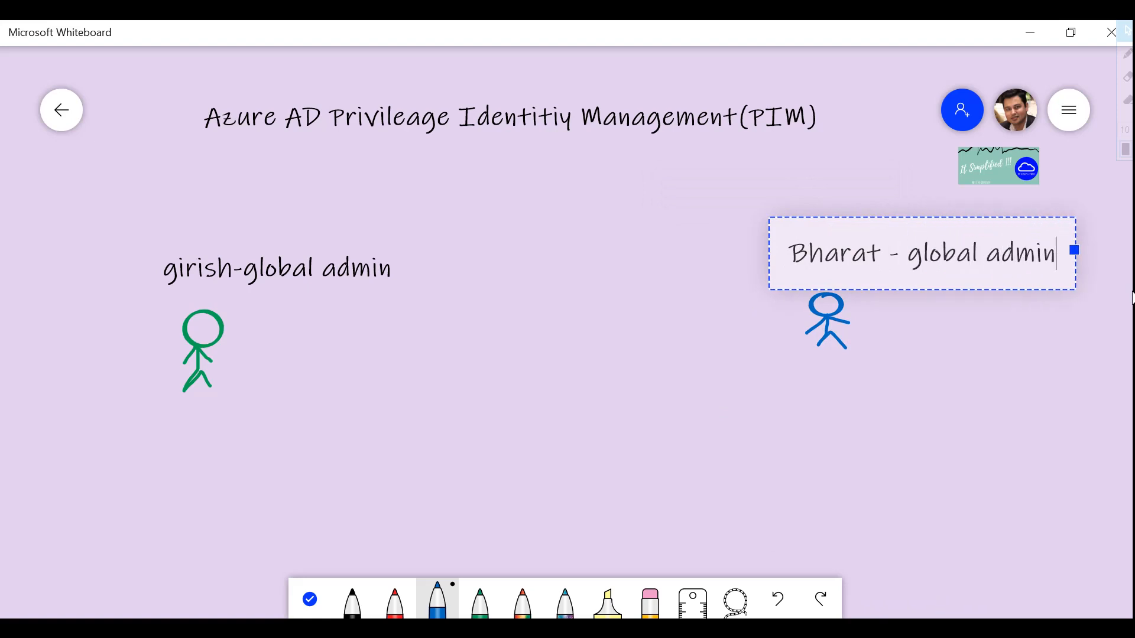
type(" 2")
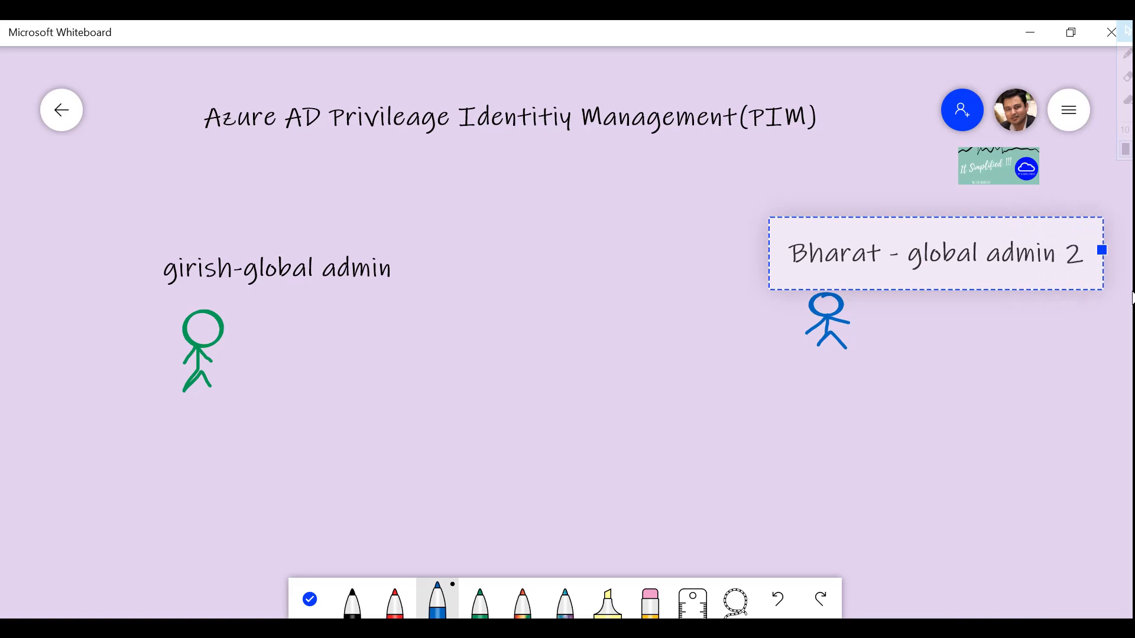
type("4")
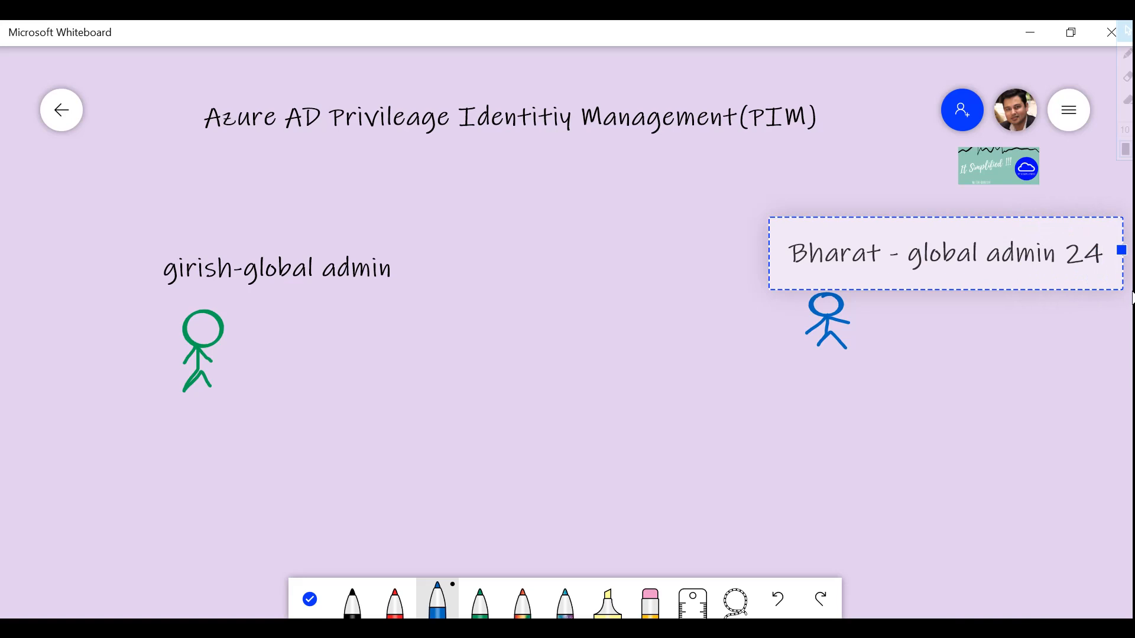
type("x7")
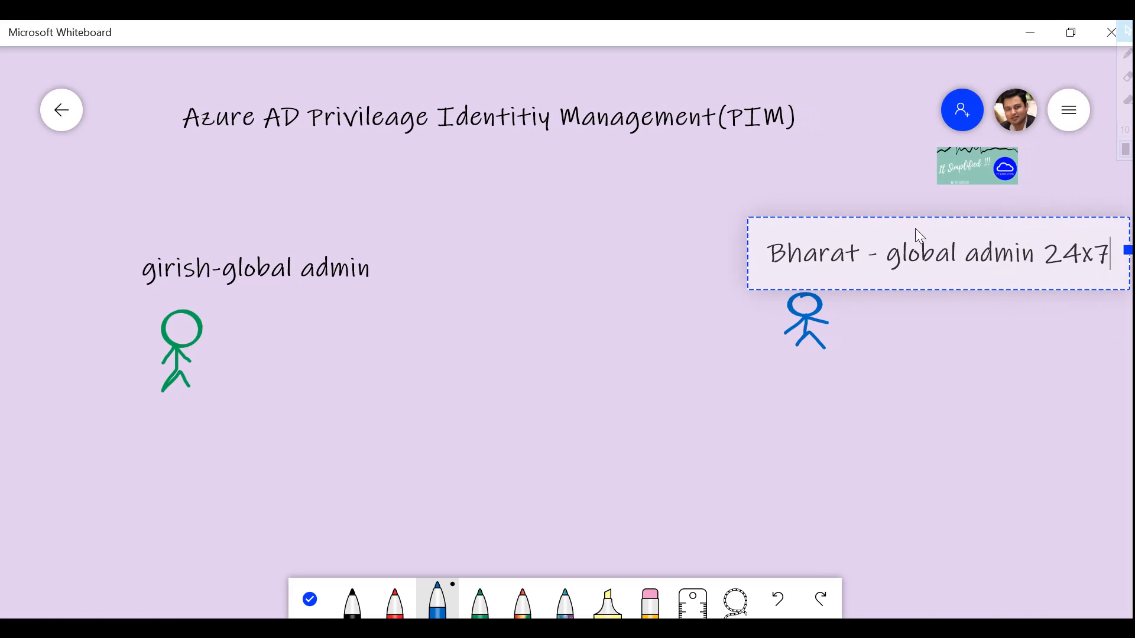
left_click(878, 218)
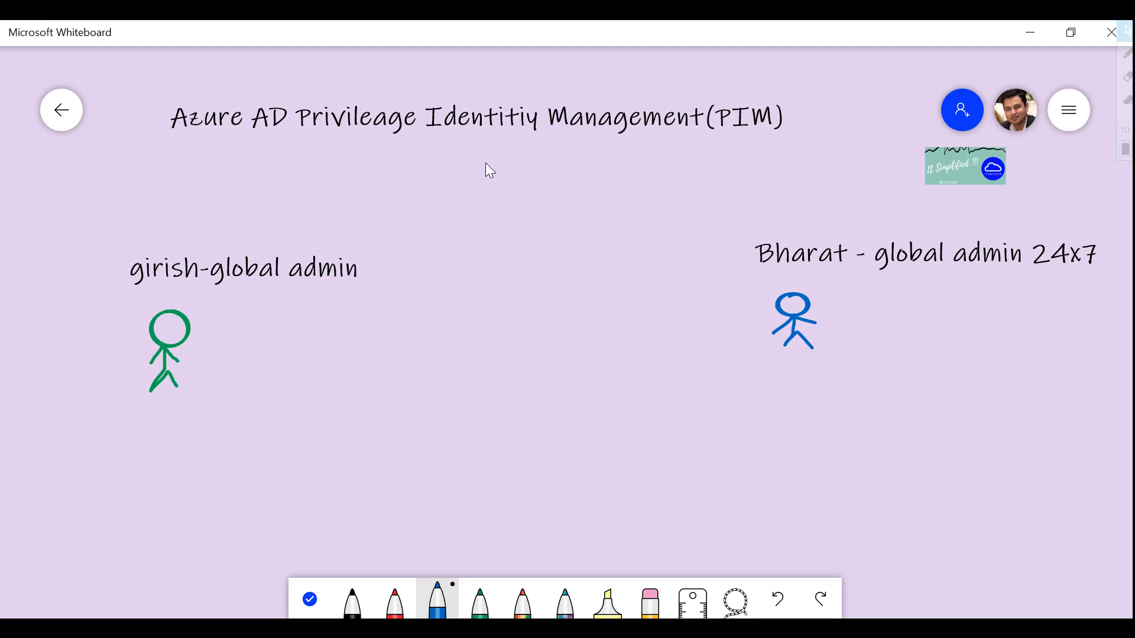
- Add a two-line note 'Time Bound access' / 'require approval' below the blue figure
left_click(584, 421)
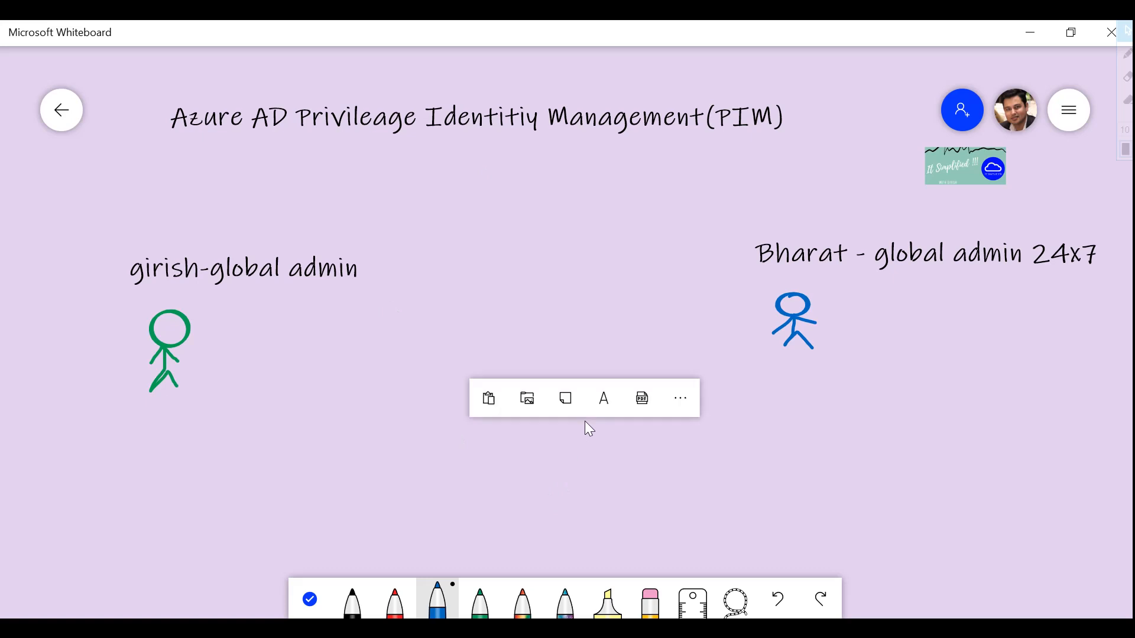
left_click(606, 385)
left_click(660, 408)
left_click(655, 406)
left_click(677, 372)
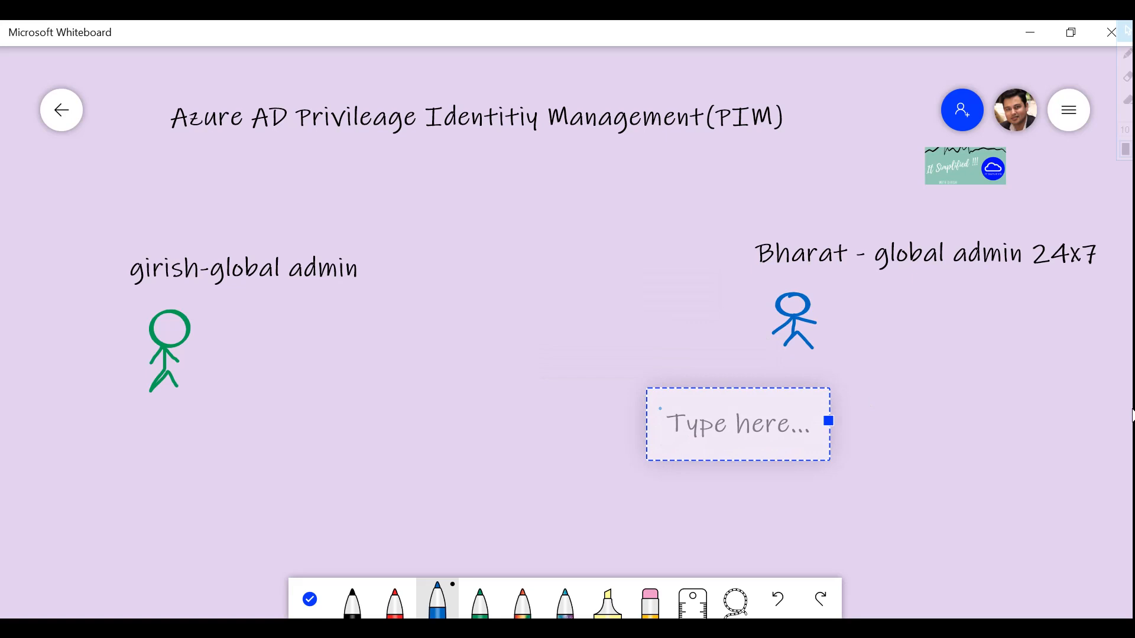
type("Time Bound access")
key("Return")
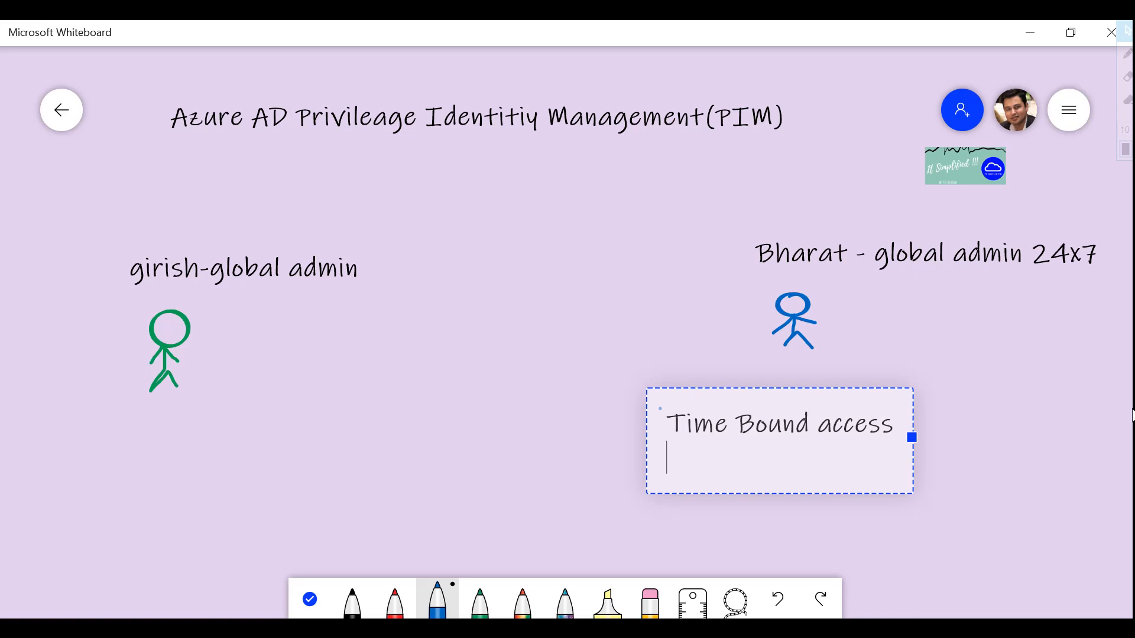
type("require appr")
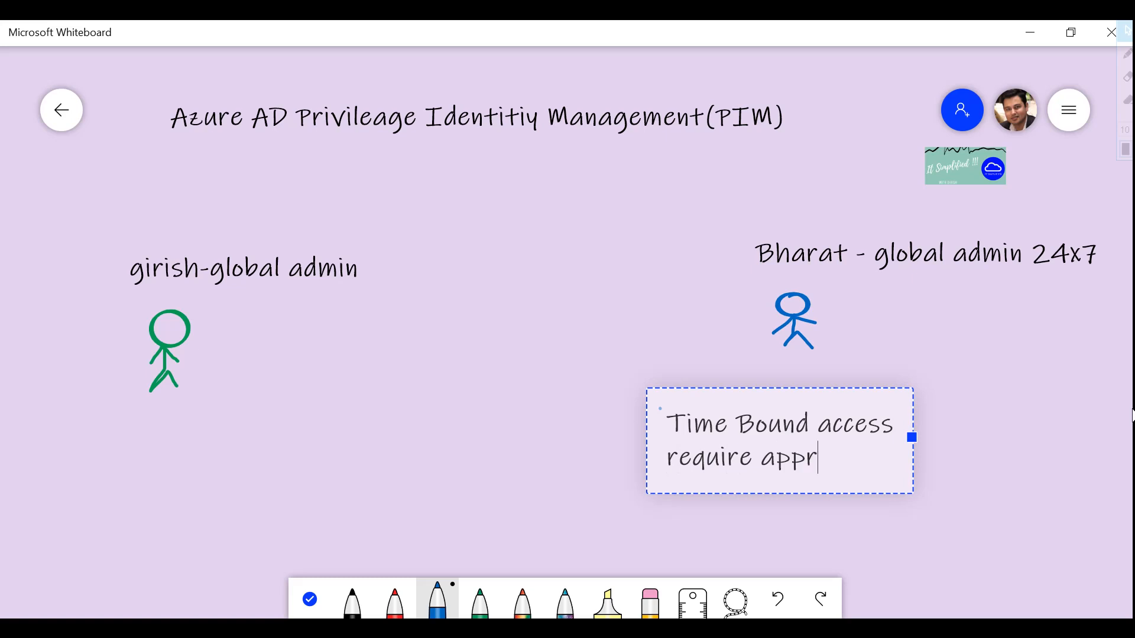
type("oval")
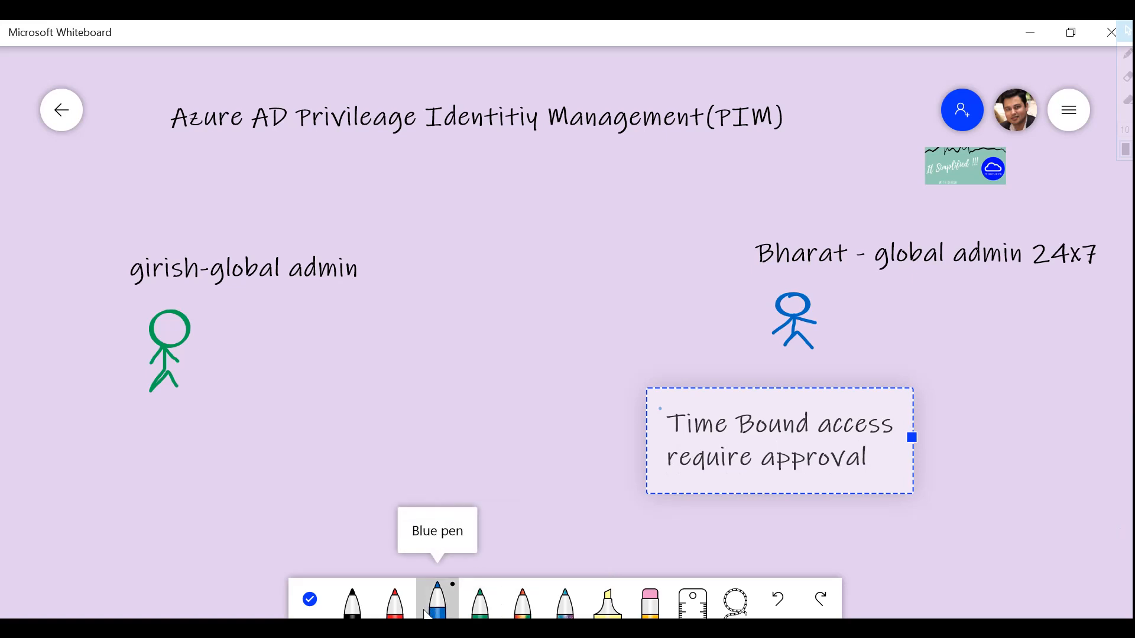
- Draw a red stick figure at top centre, joined to the blue figure by arrows both ways
left_click(395, 606)
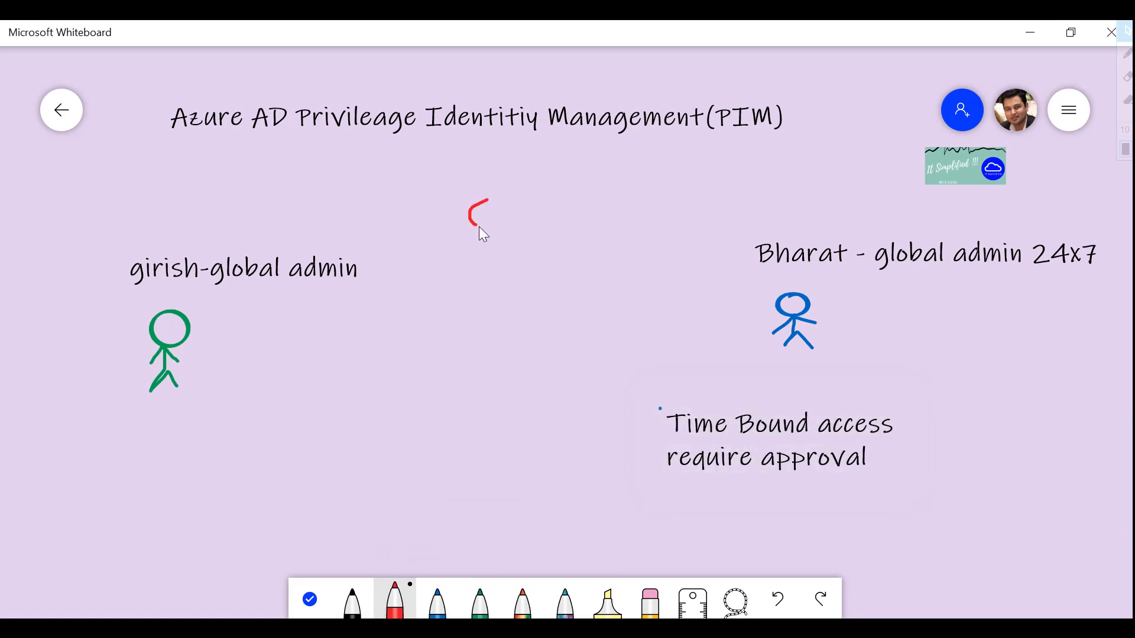
left_click_drag(502, 214, 487, 201)
left_click_drag(743, 327, 589, 266)
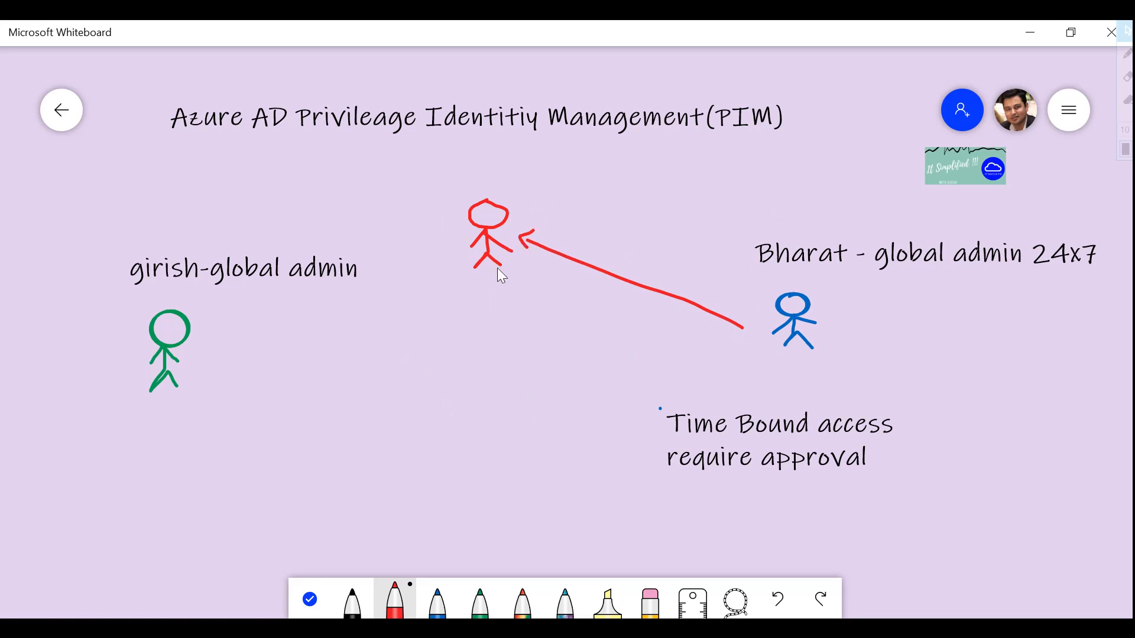
left_click_drag(490, 268, 732, 329)
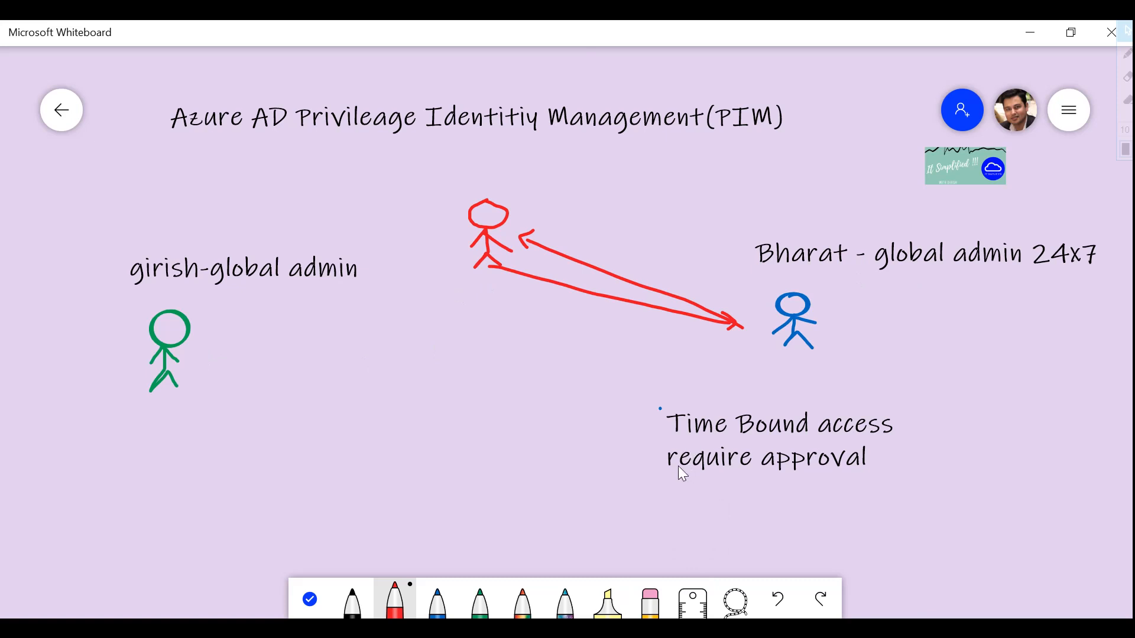
- Add a note right of the approval note reading 'enforce vmfa' and 'get notifications'
left_click(674, 491)
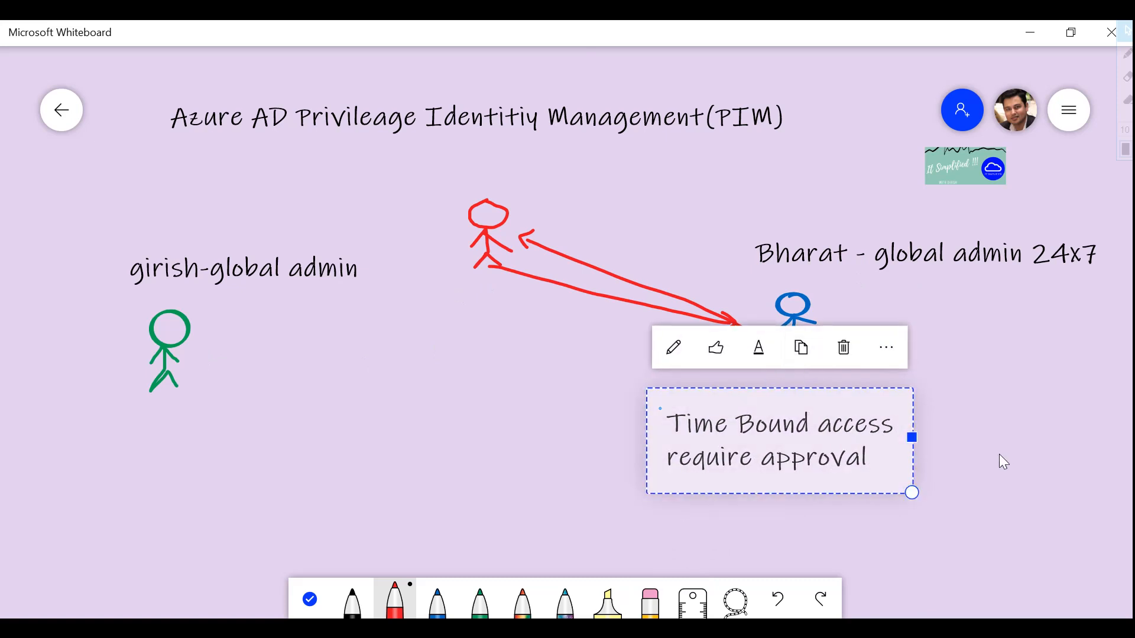
right_click(976, 416)
left_click(991, 368)
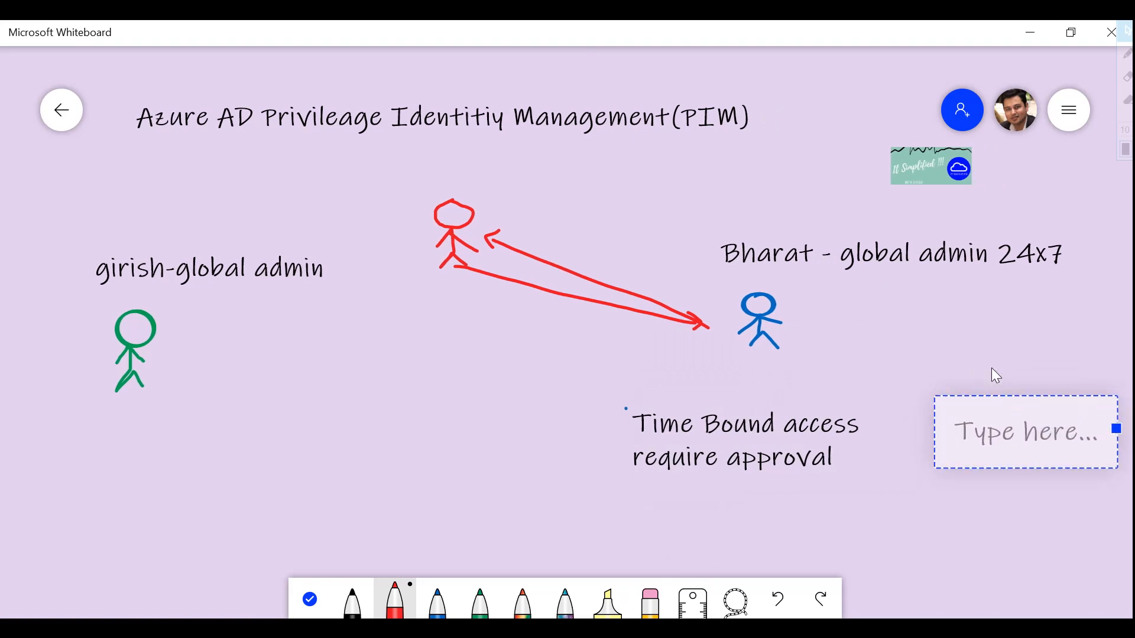
type("enf")
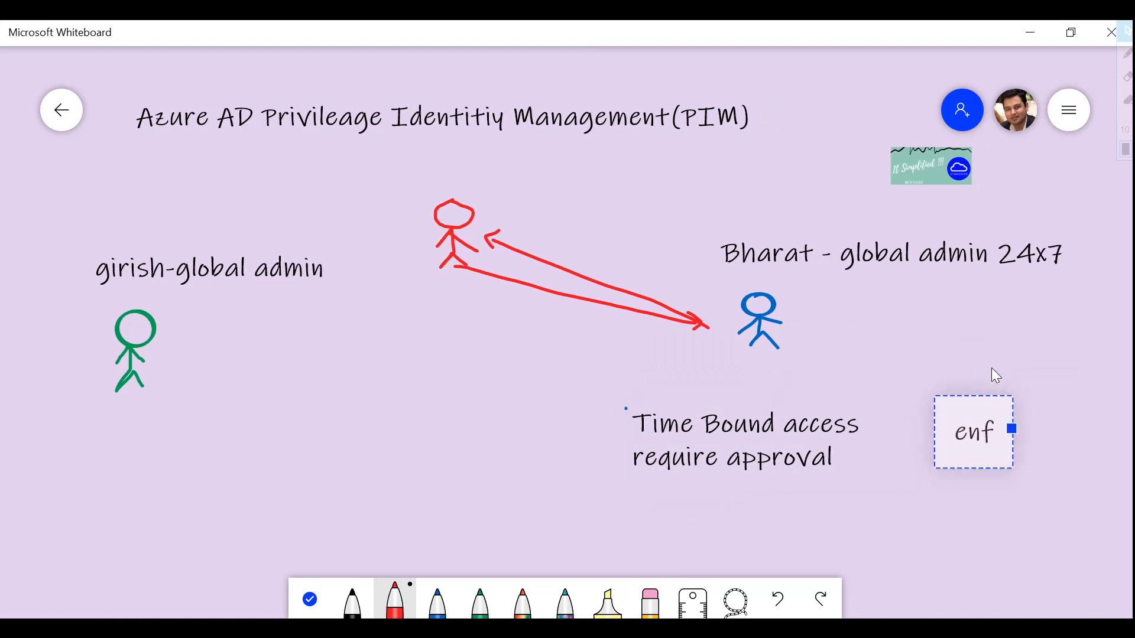
type("orce ")
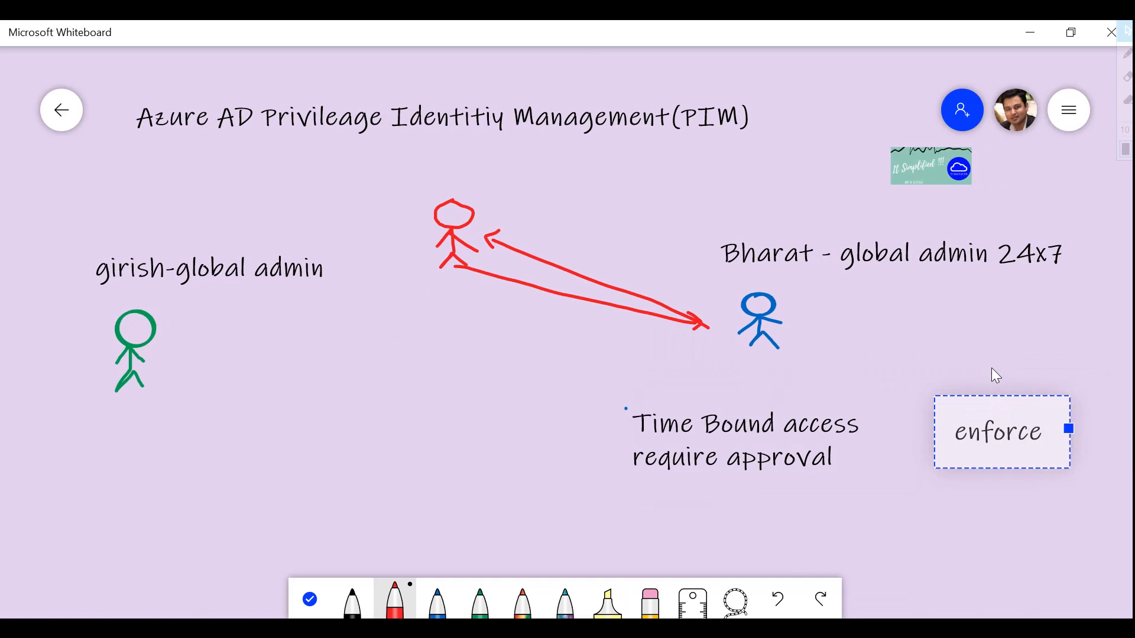
type("vmfa")
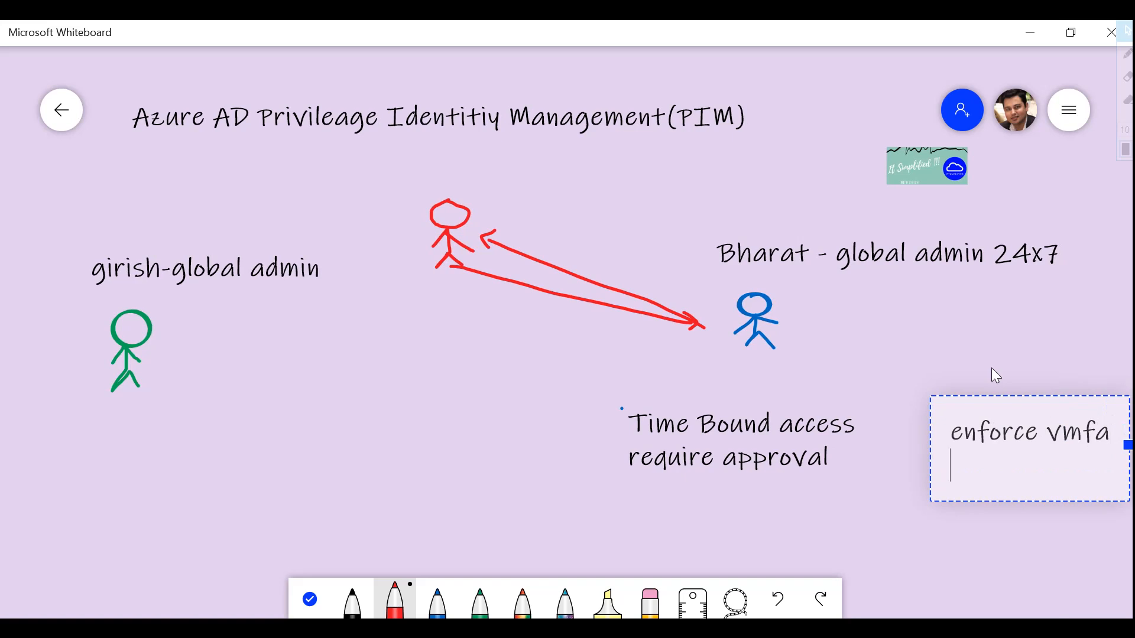
type("get notif")
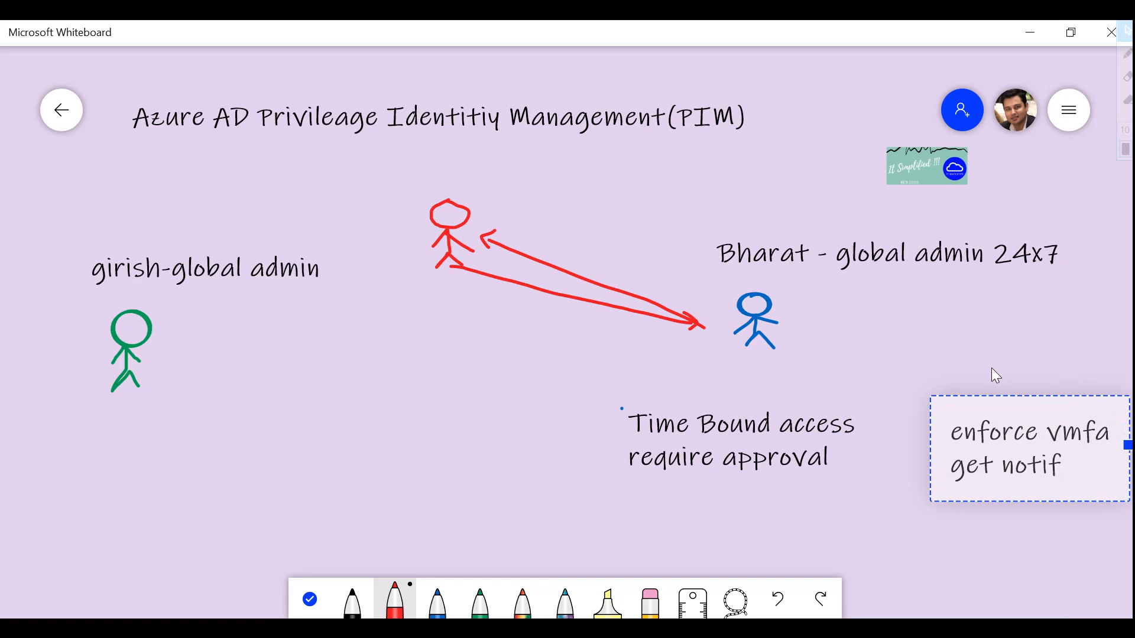
type("ication")
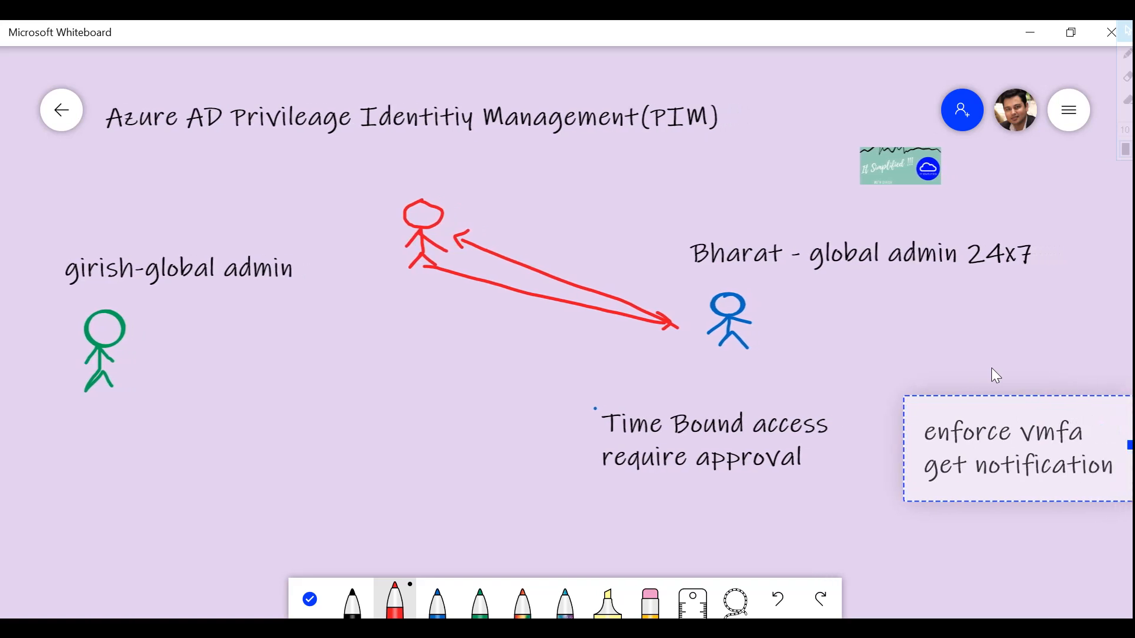
type("s")
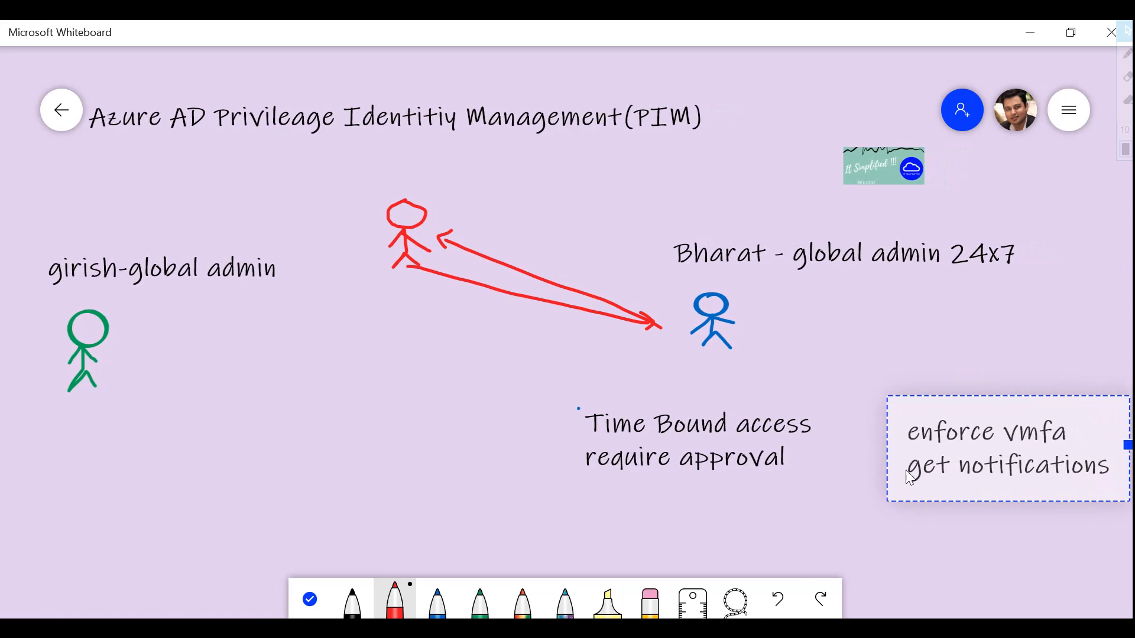
- Add the note 'access review, use justification' below the time-bound note, then bring the Azure portal forward
left_click(309, 598)
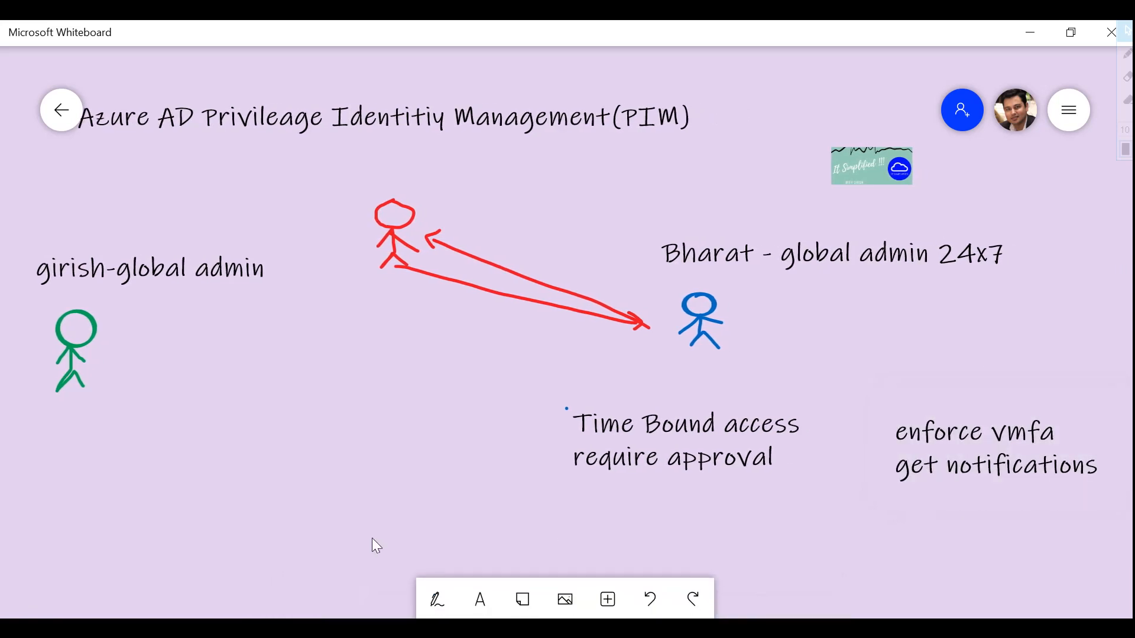
scroll(447, 461, "down", 3)
left_click_drag(535, 374, 711, 300)
left_click_drag(854, 459, 851, 468)
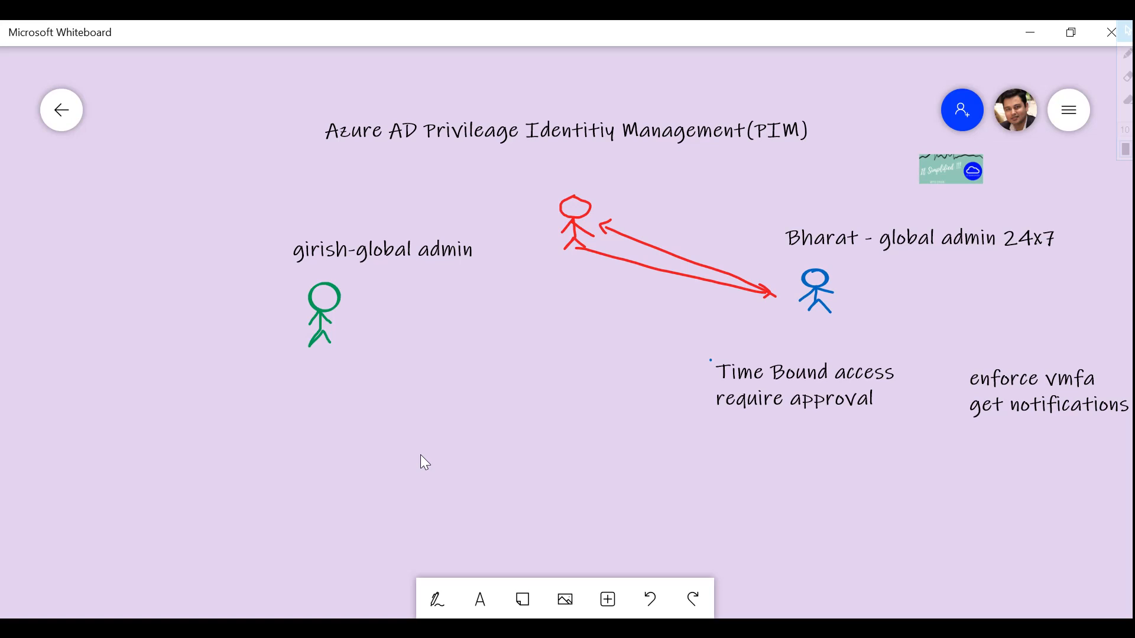
left_click(741, 444)
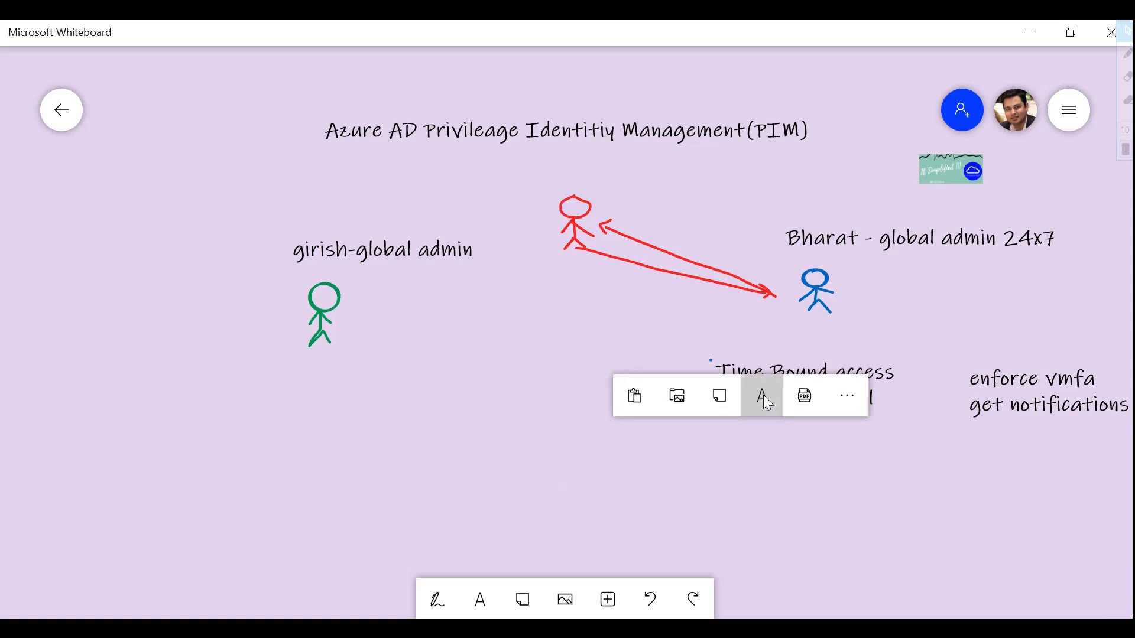
left_click(761, 396)
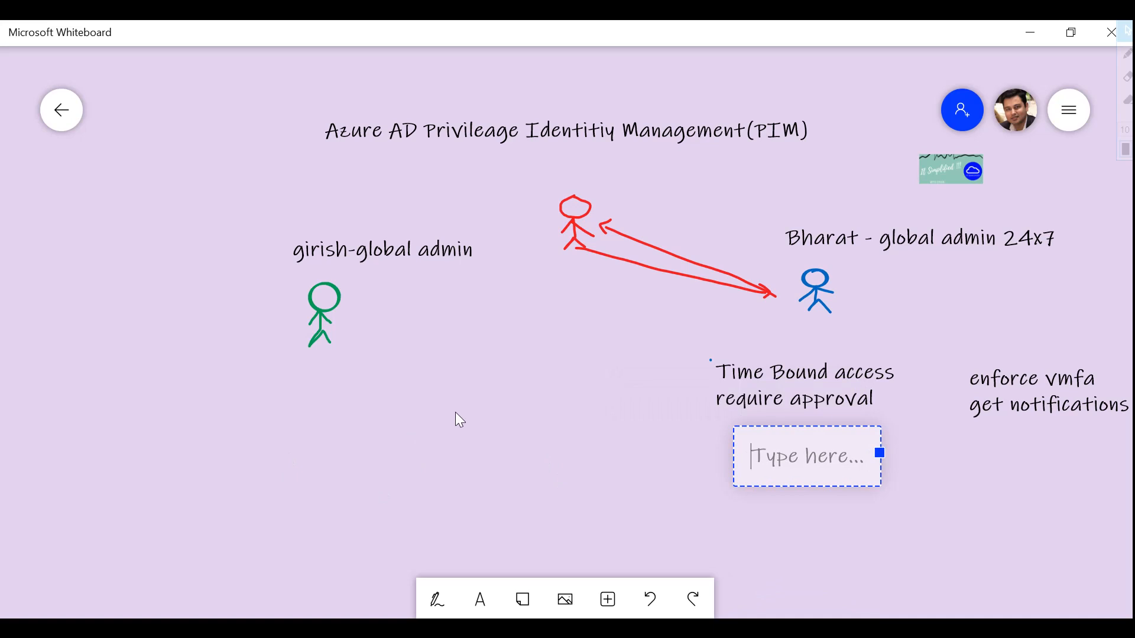
type("access")
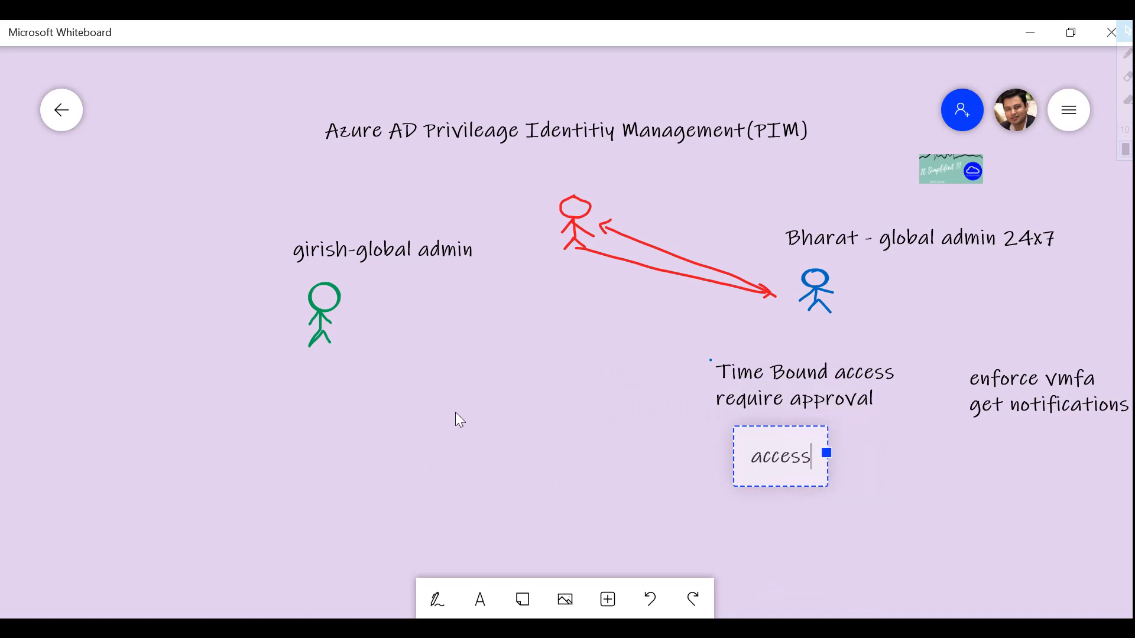
type(" revi")
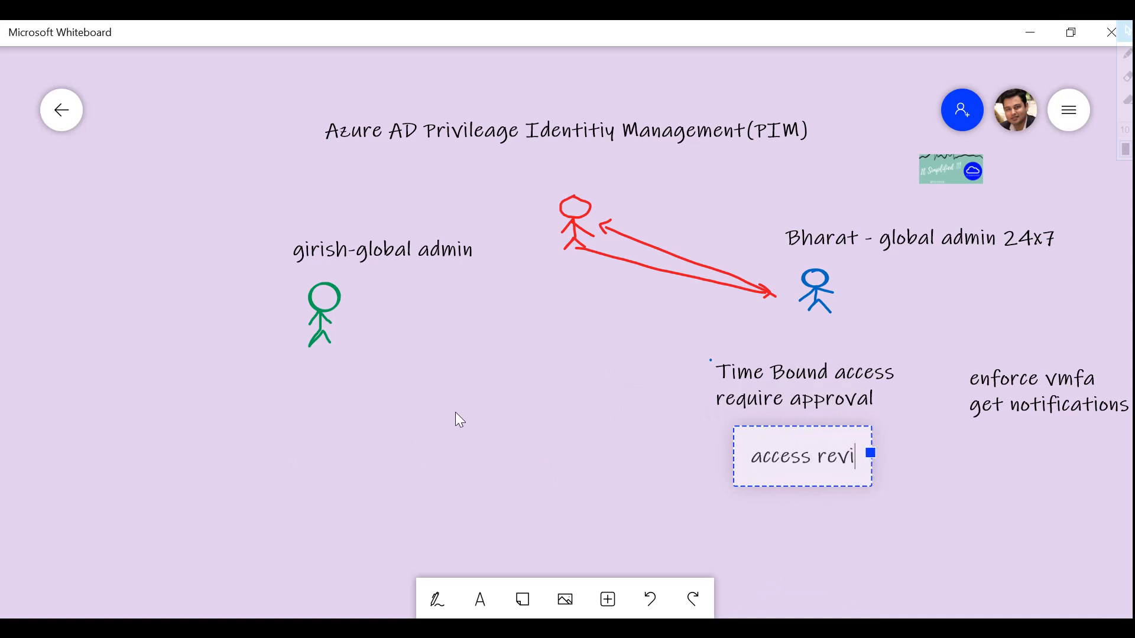
type("ew")
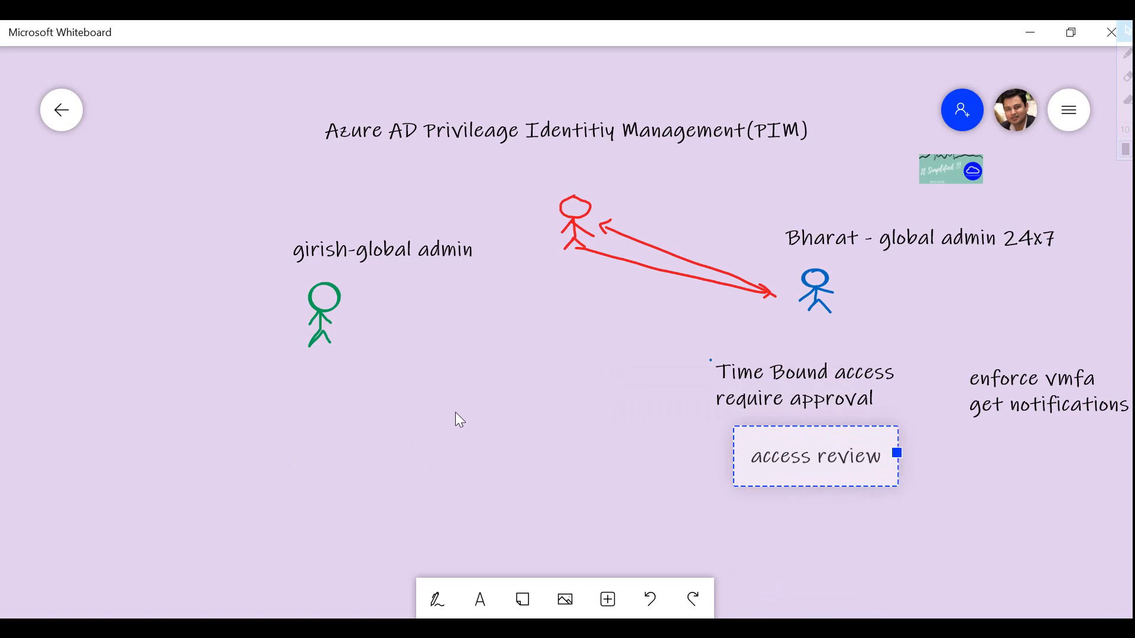
type(", use justificat")
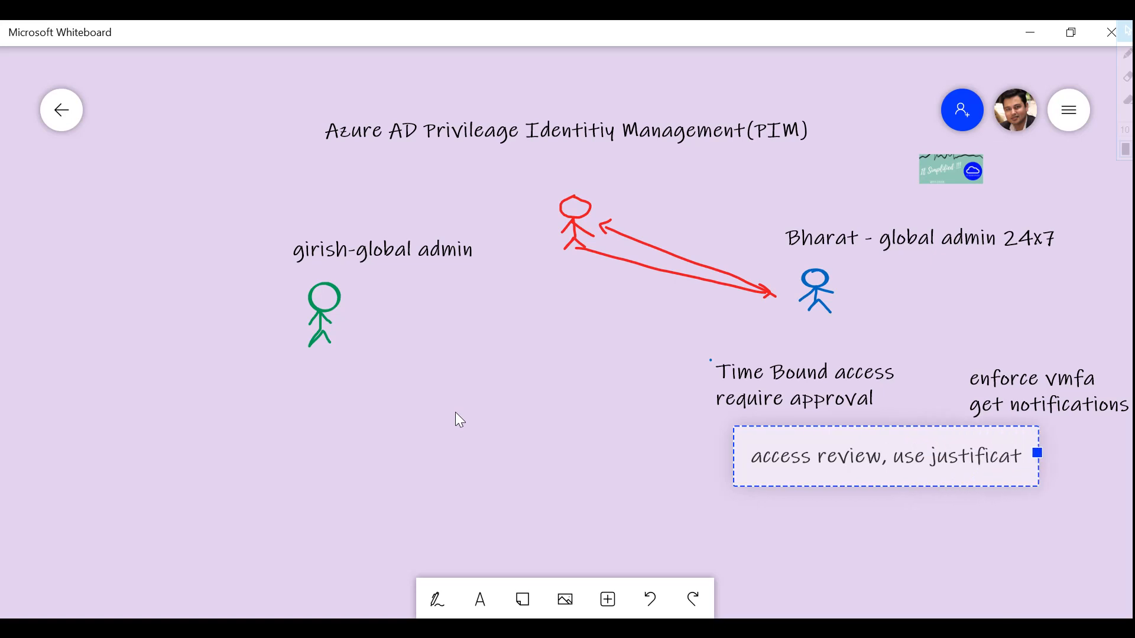
type("ion")
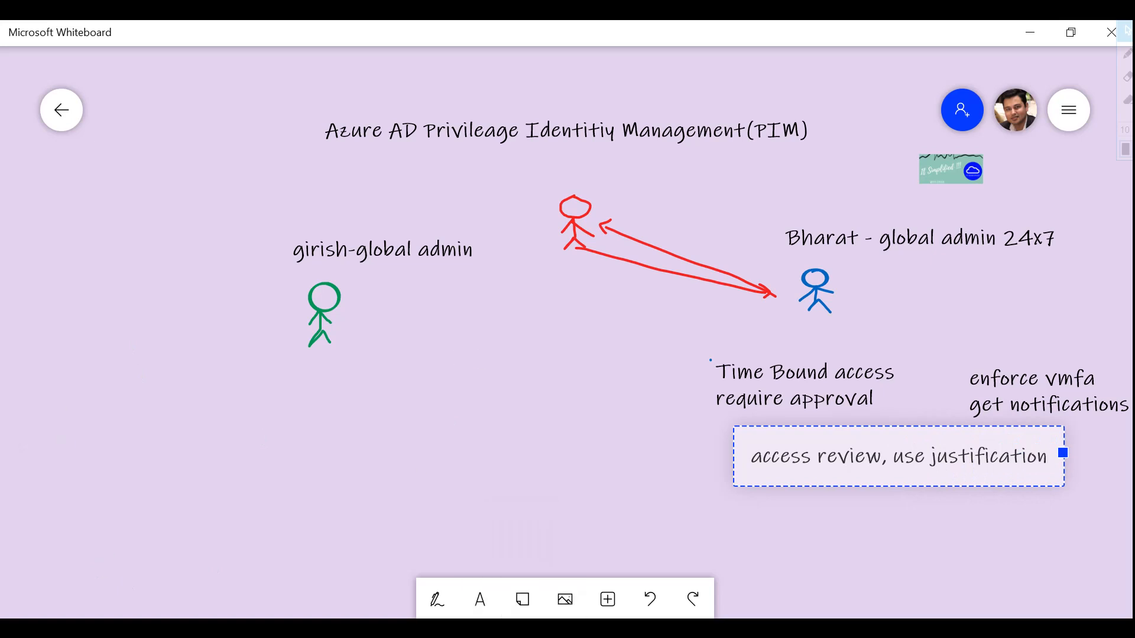
left_click(446, 555)
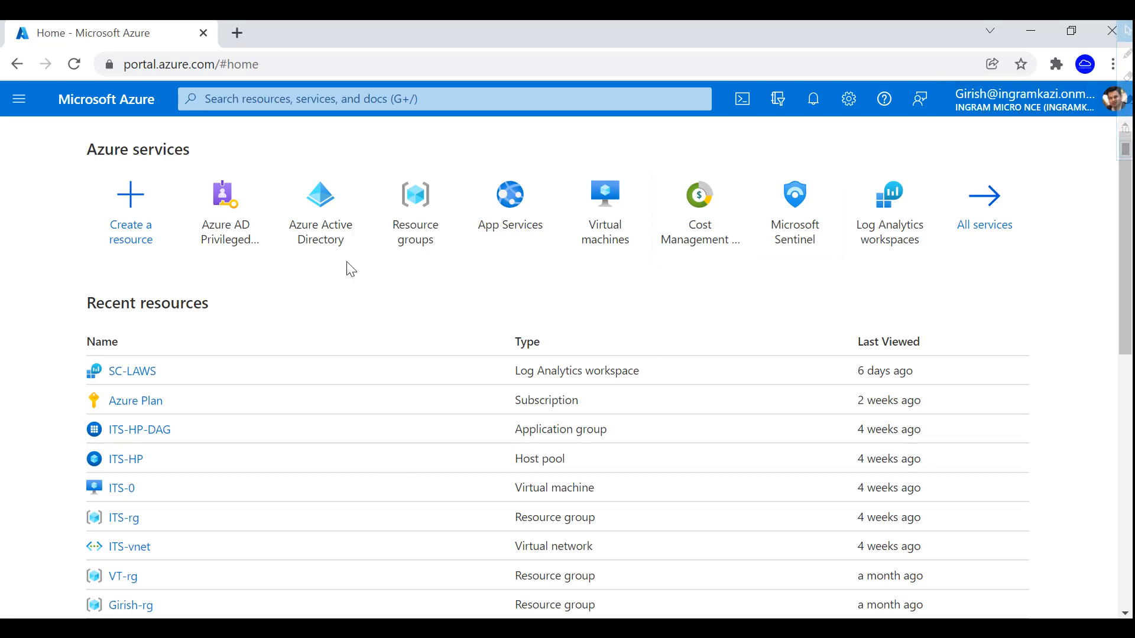
- View your own user's assigned roles in Azure Active Directory, showing permanent Global Administrator
left_click(320, 210)
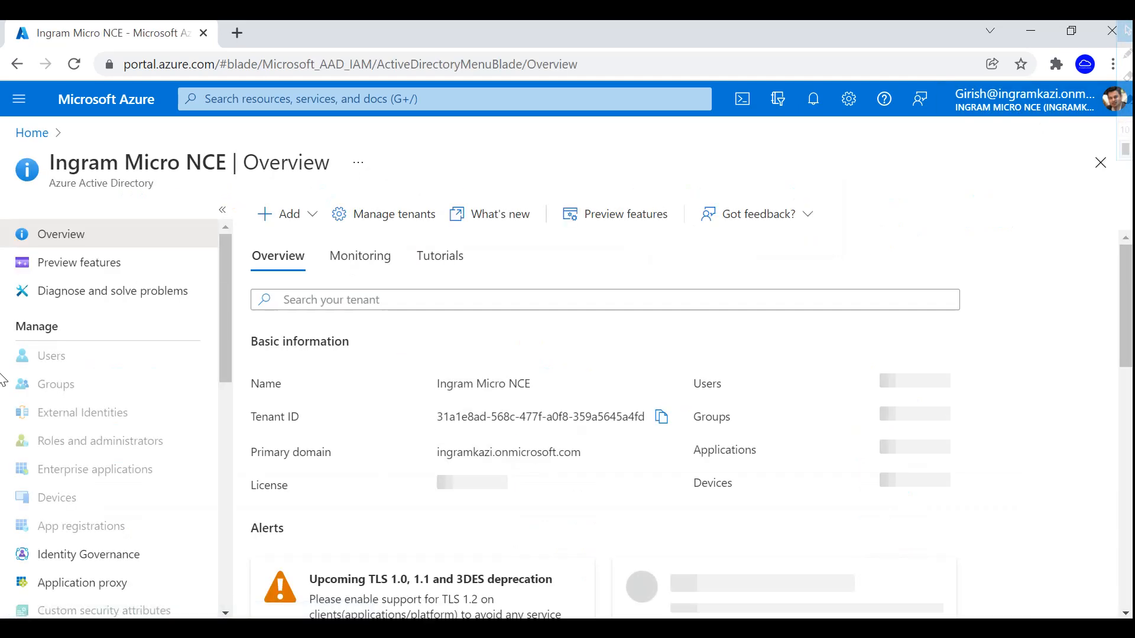
left_click(83, 356)
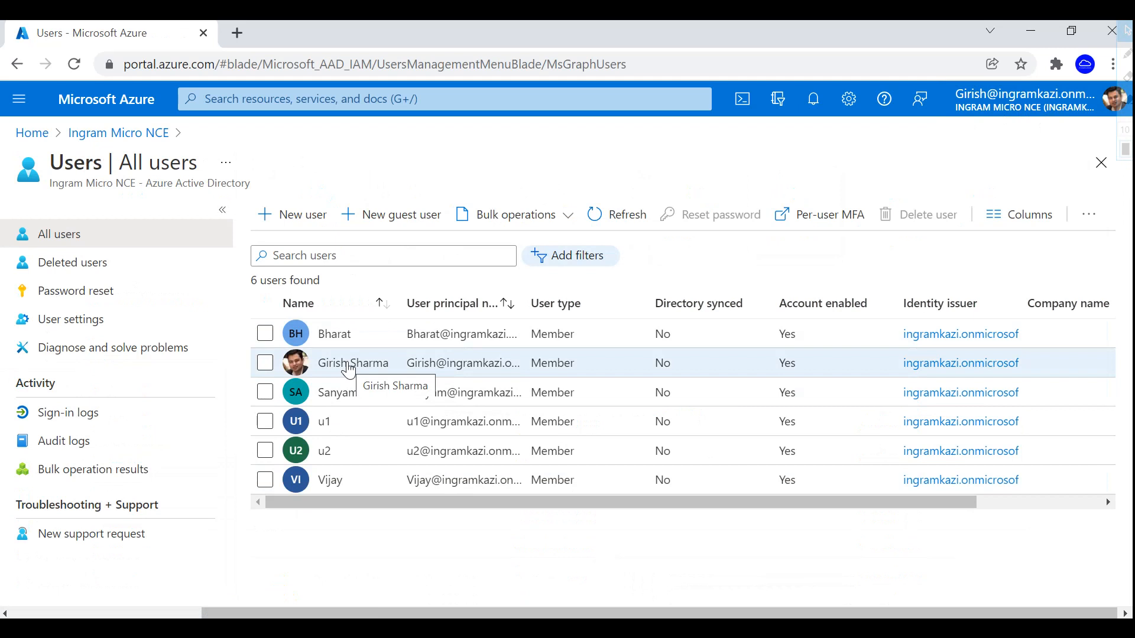
left_click(349, 367)
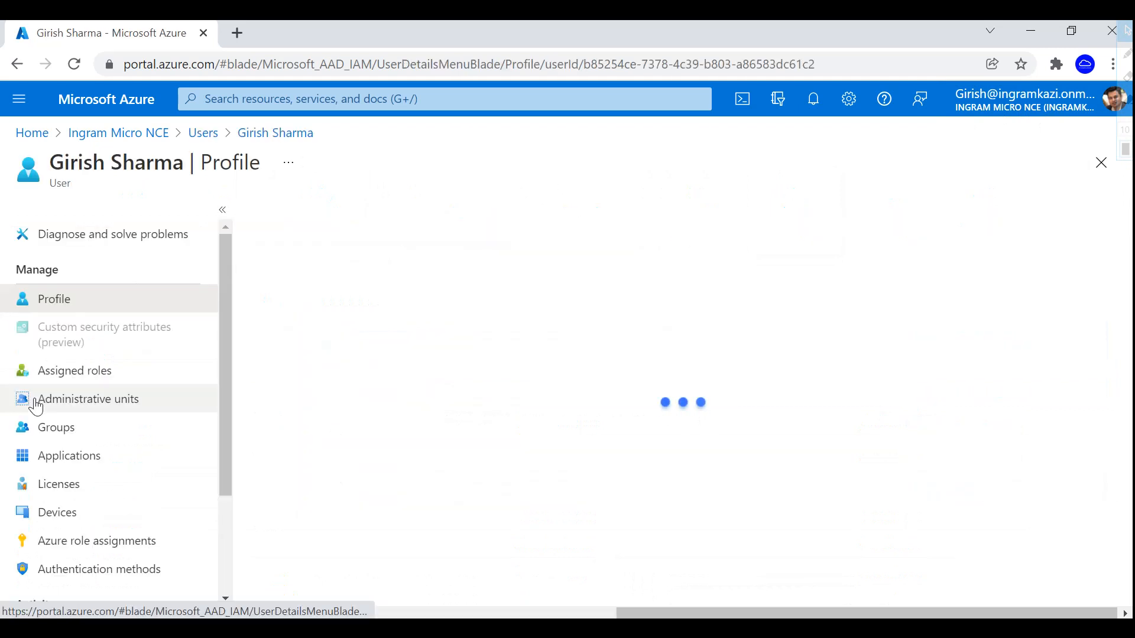
left_click(132, 370)
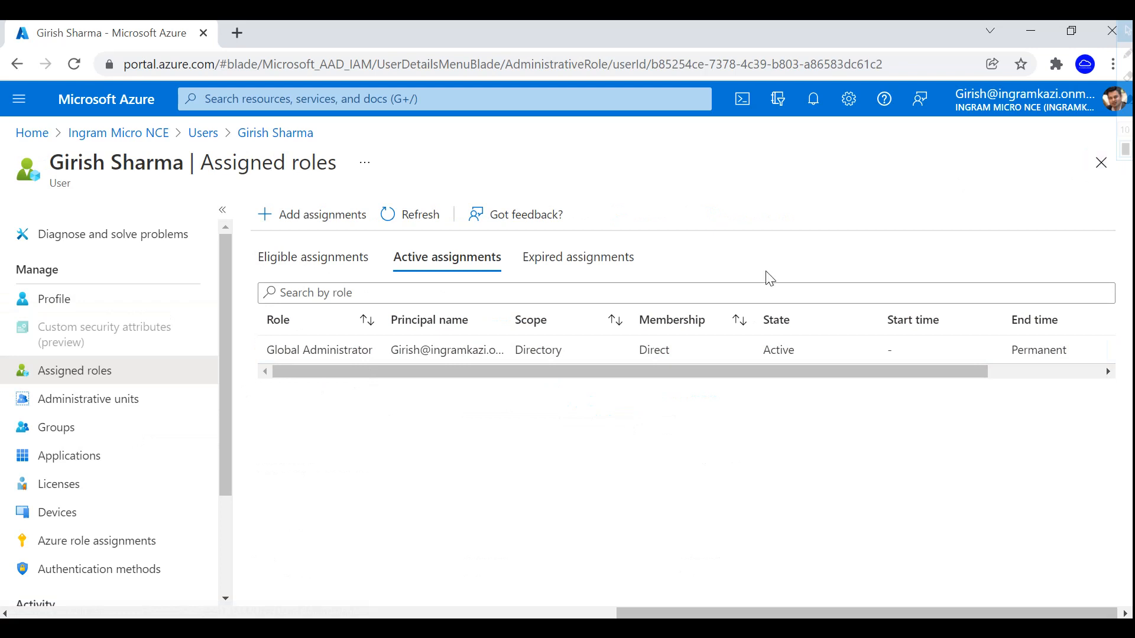
left_click(314, 99)
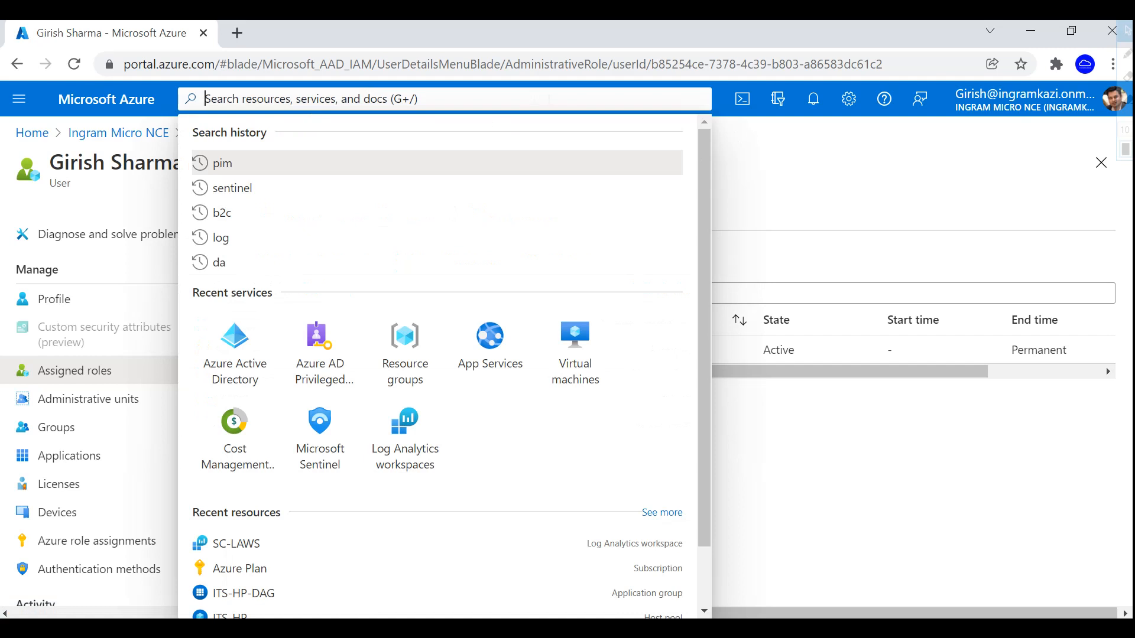
- Browse All services filtered to Identity, then return Home to reach Azure AD Privileged Identity Management
left_click(19, 99)
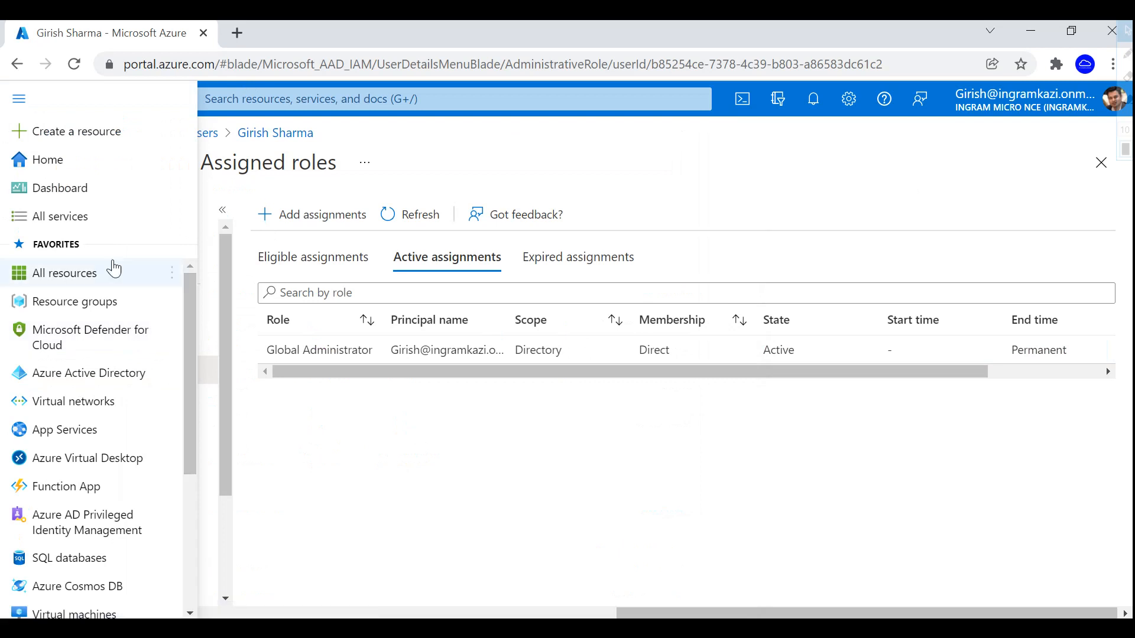
left_click(77, 216)
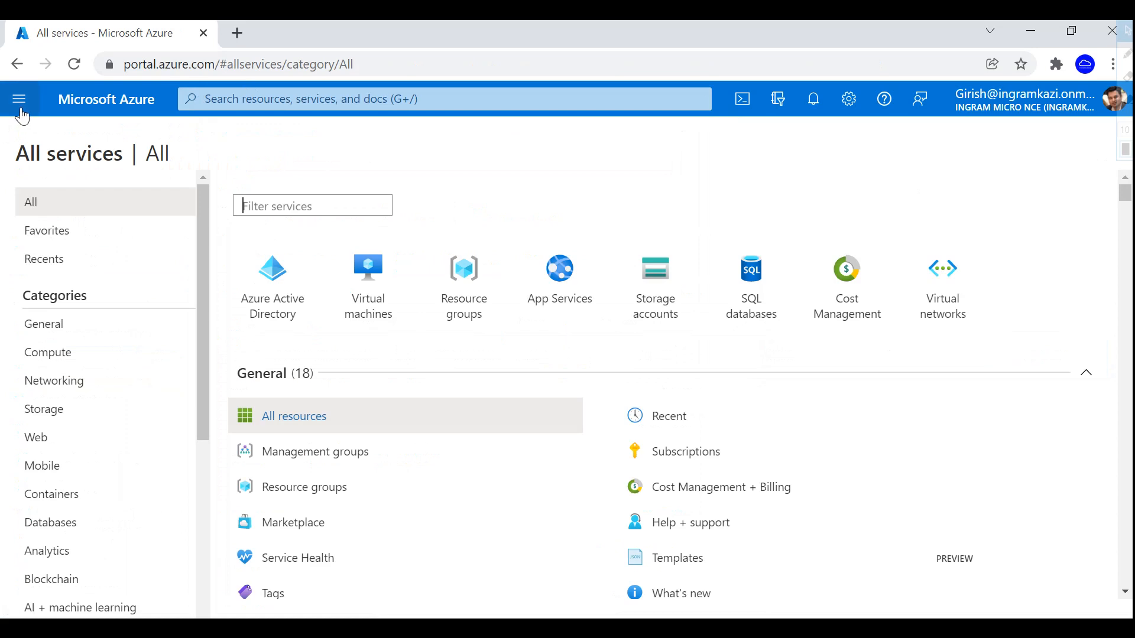
left_click_drag(201, 381, 200, 483)
left_click(81, 503)
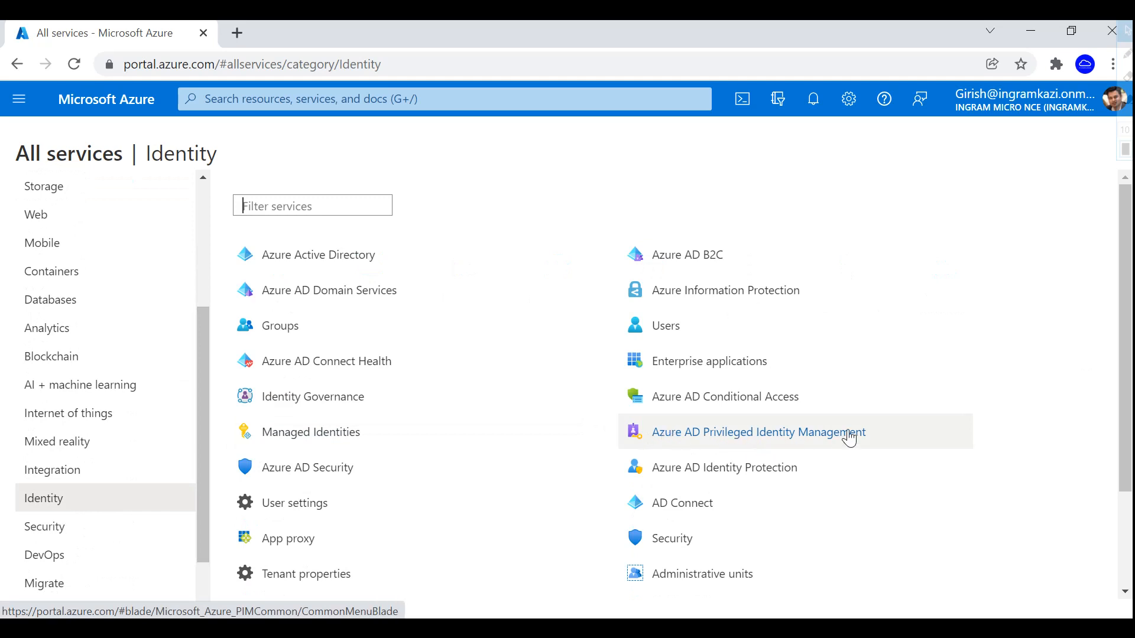
mouse_move(904, 435)
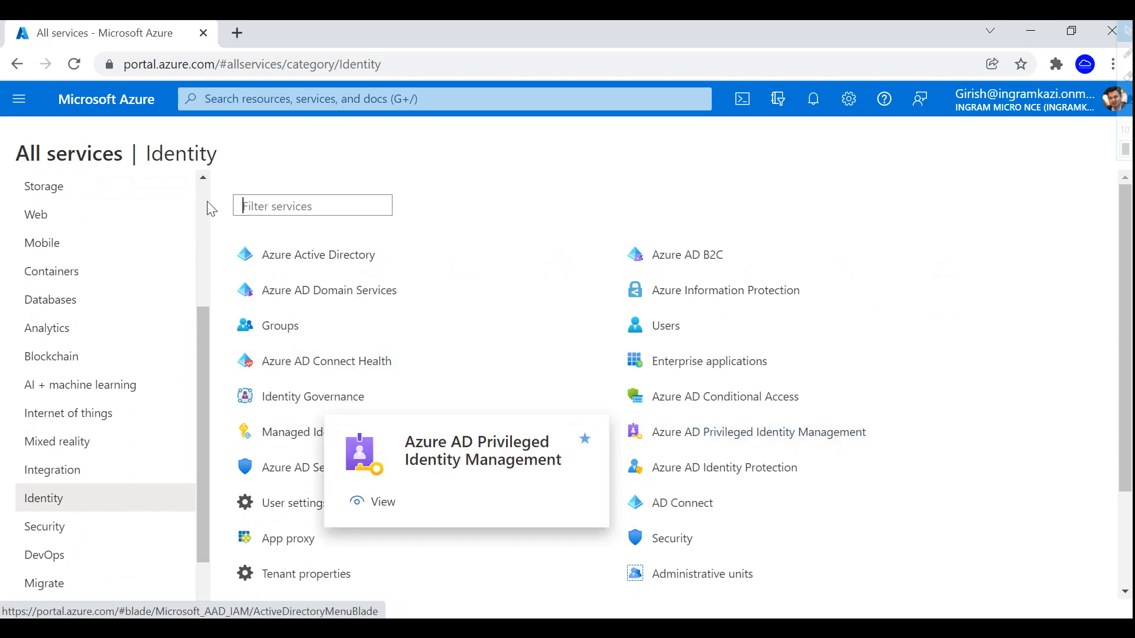
left_click(19, 99)
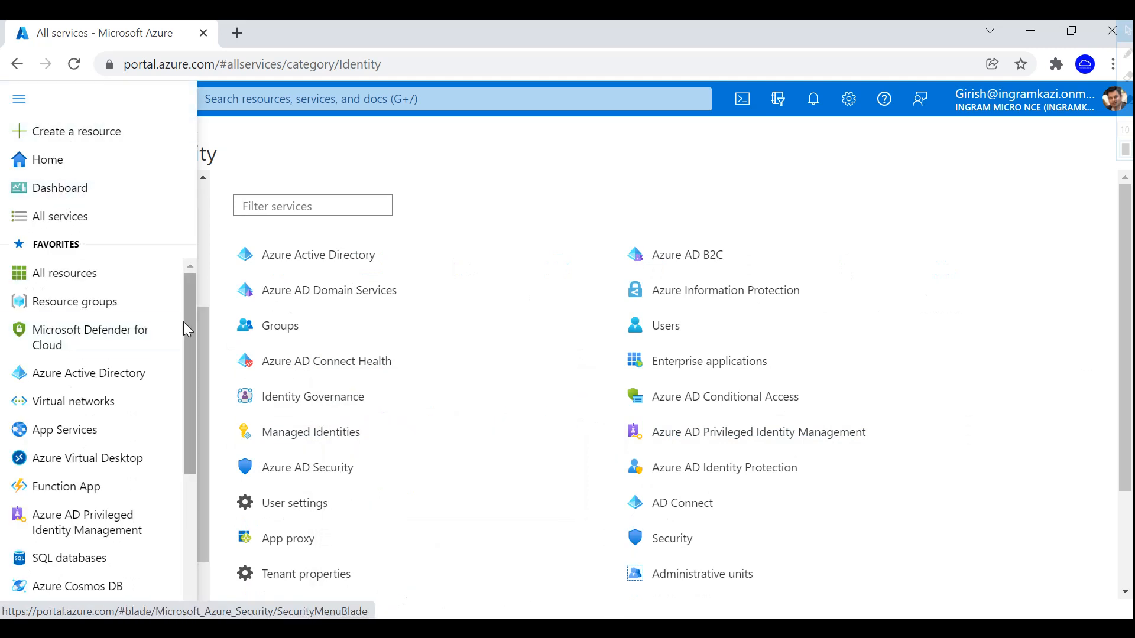
left_click_drag(186, 320, 201, 509)
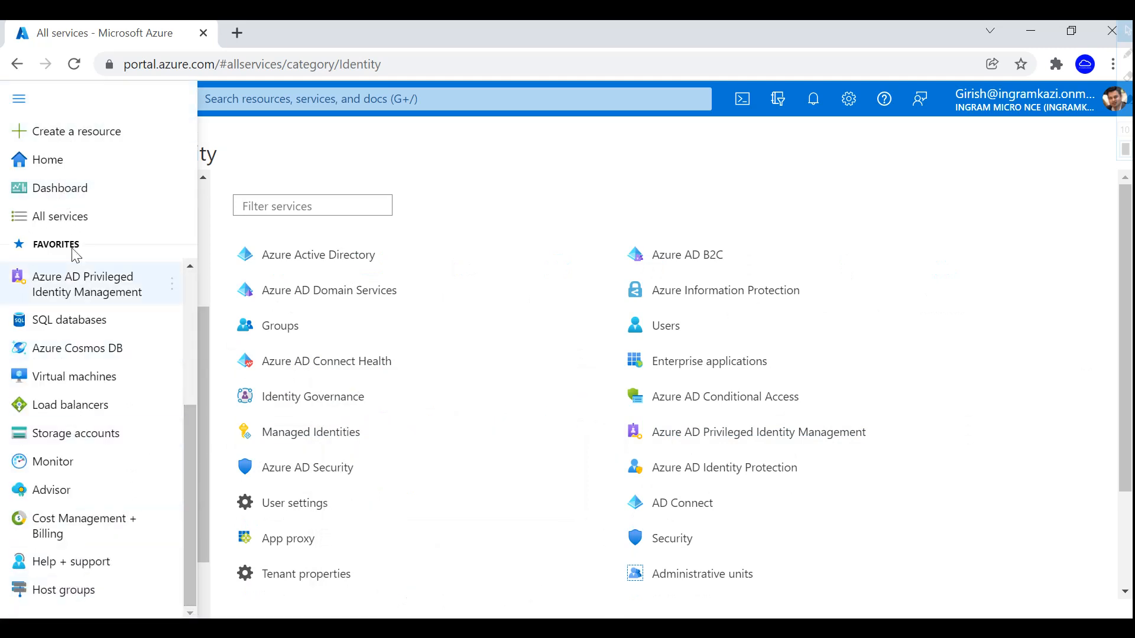
left_click(36, 159)
left_click(21, 106)
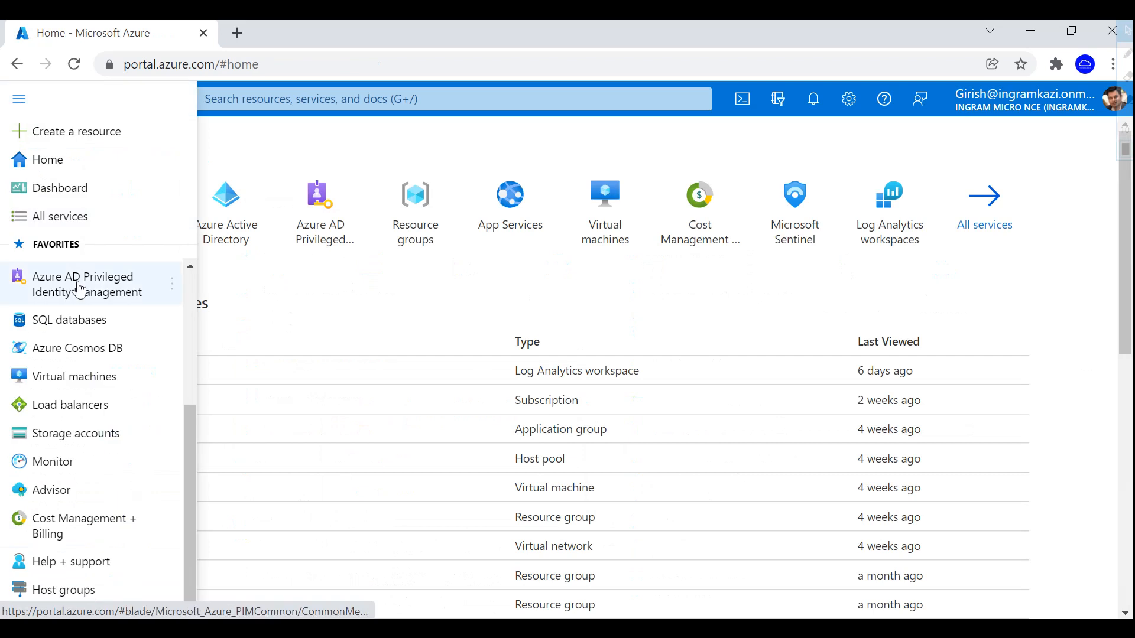
left_click_drag(195, 431, 193, 357)
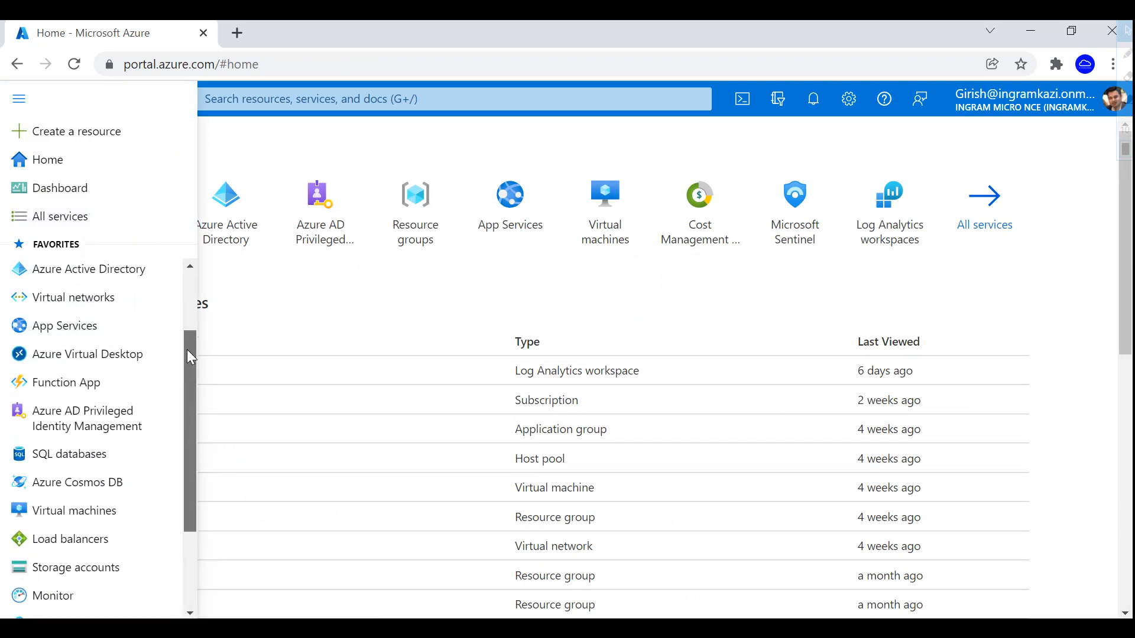
left_click(107, 434)
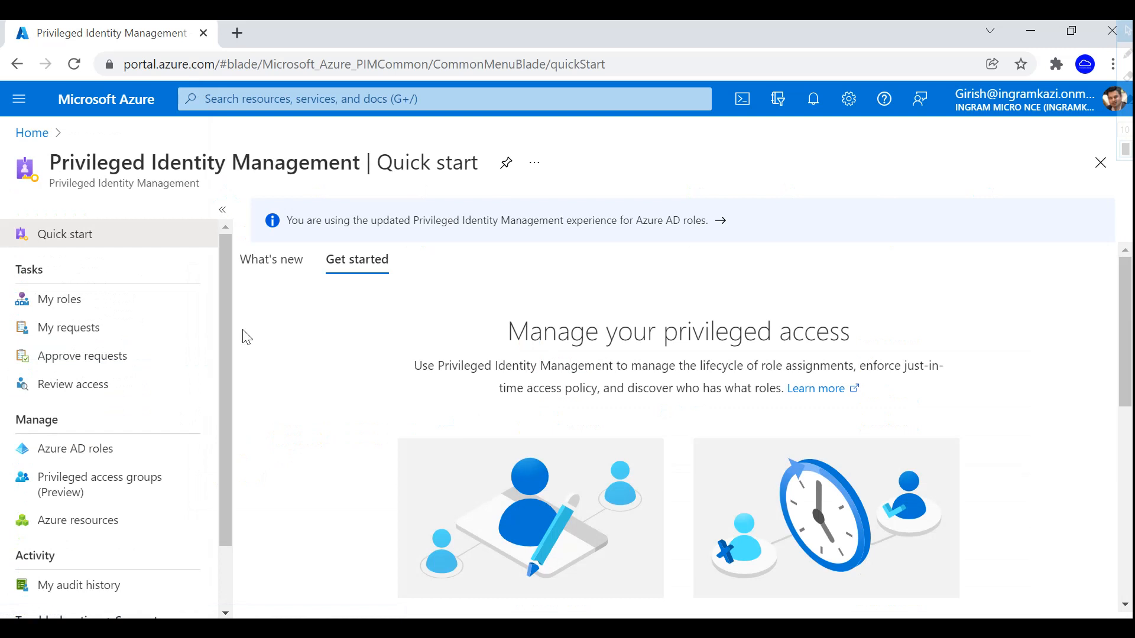
mouse_move(229, 337)
left_mouse_down()
mouse_move(230, 360)
mouse_move(233, 319)
left_mouse_up()
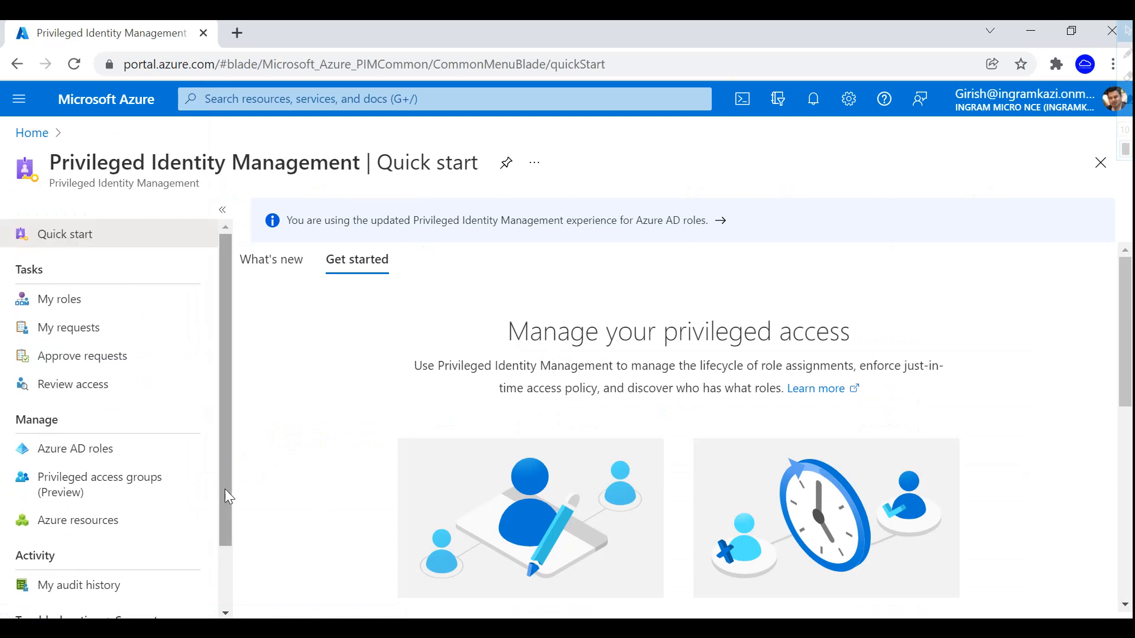
scroll(527, 484, "down", 8)
scroll(691, 455, "up", 8)
left_click(71, 300)
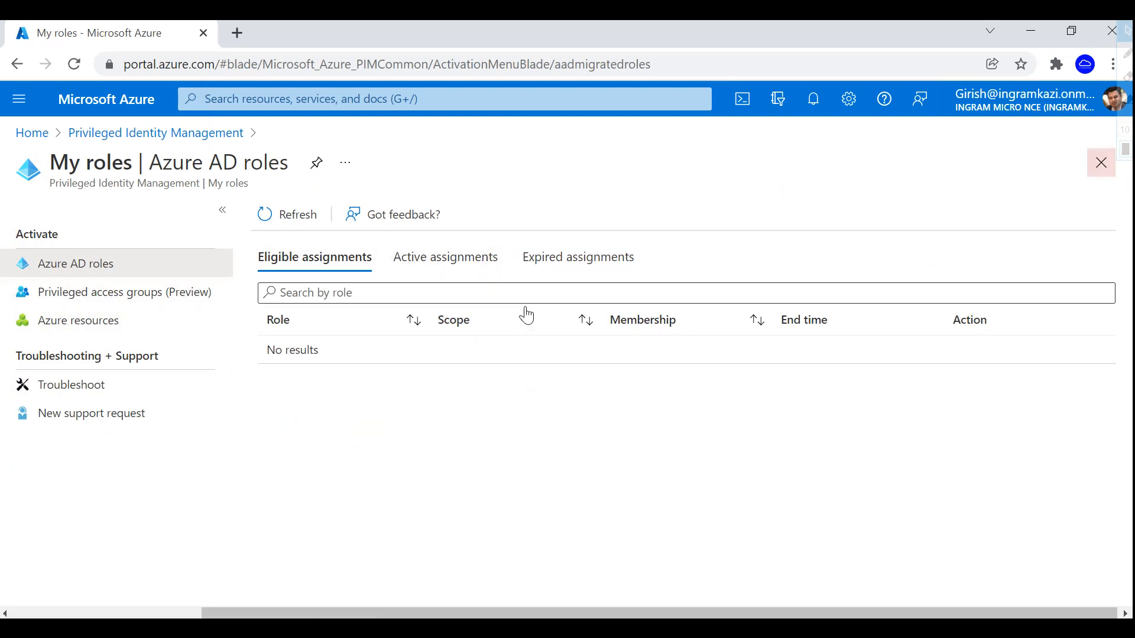
left_click(451, 263)
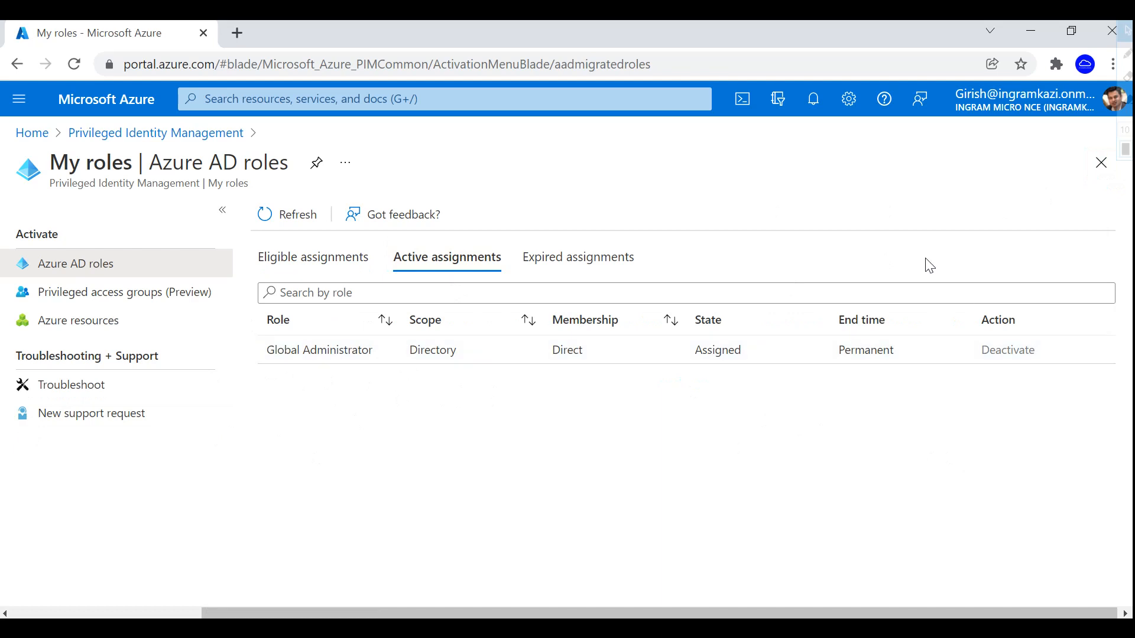
left_click(1100, 163)
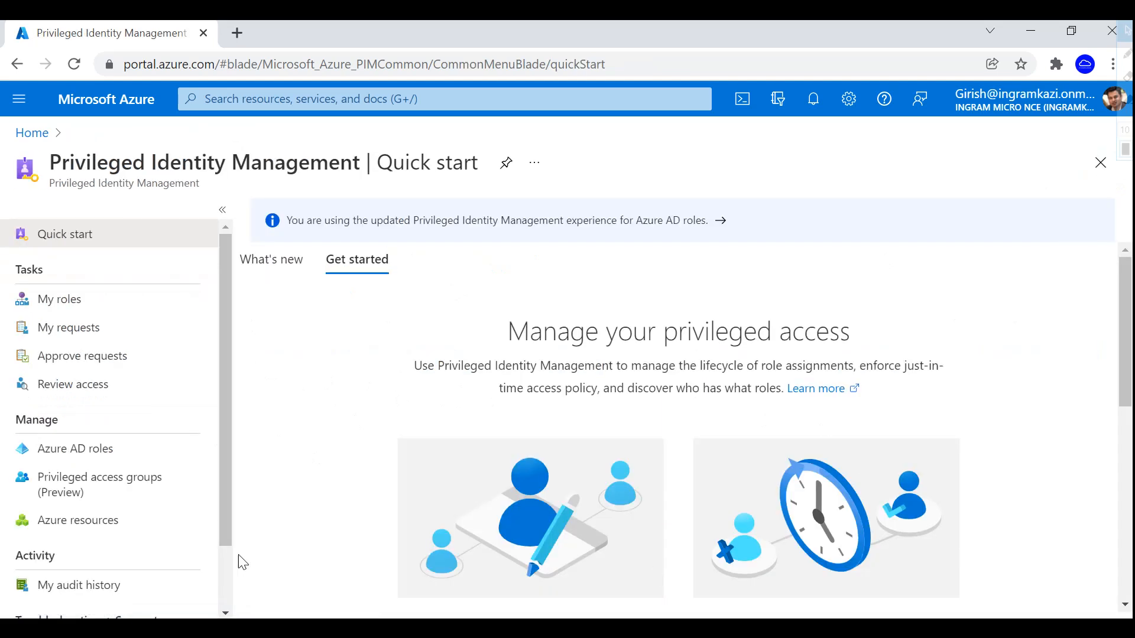
- Open PIM's Azure AD roles and view User Administrator assignments, then switch to the incognito sign-in window
left_click(76, 450)
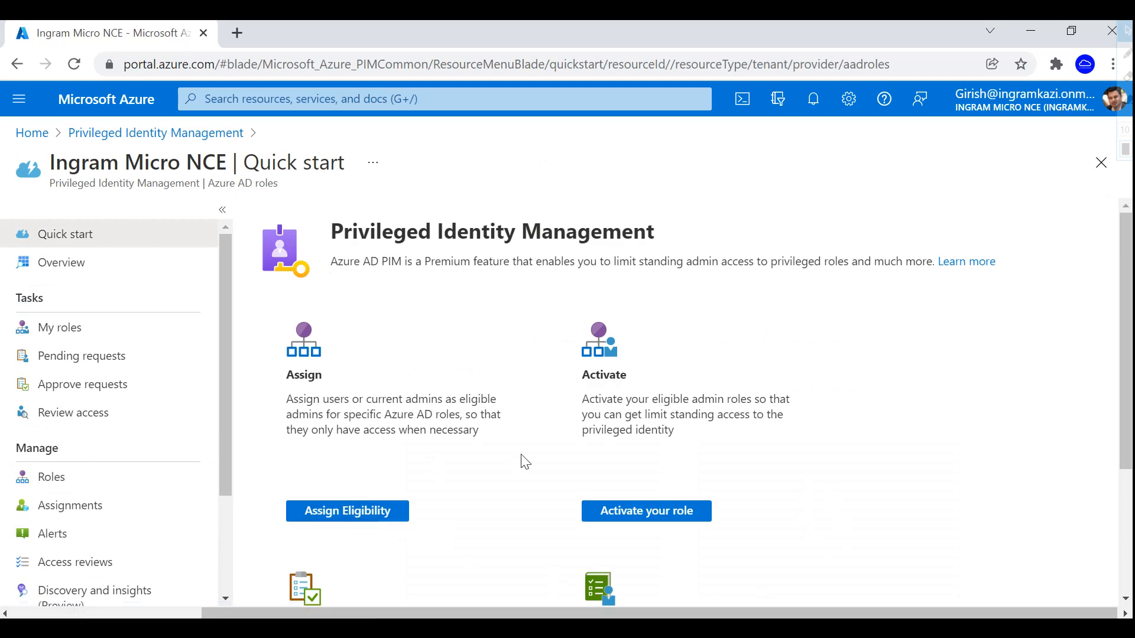
scroll(518, 463, "down", 3)
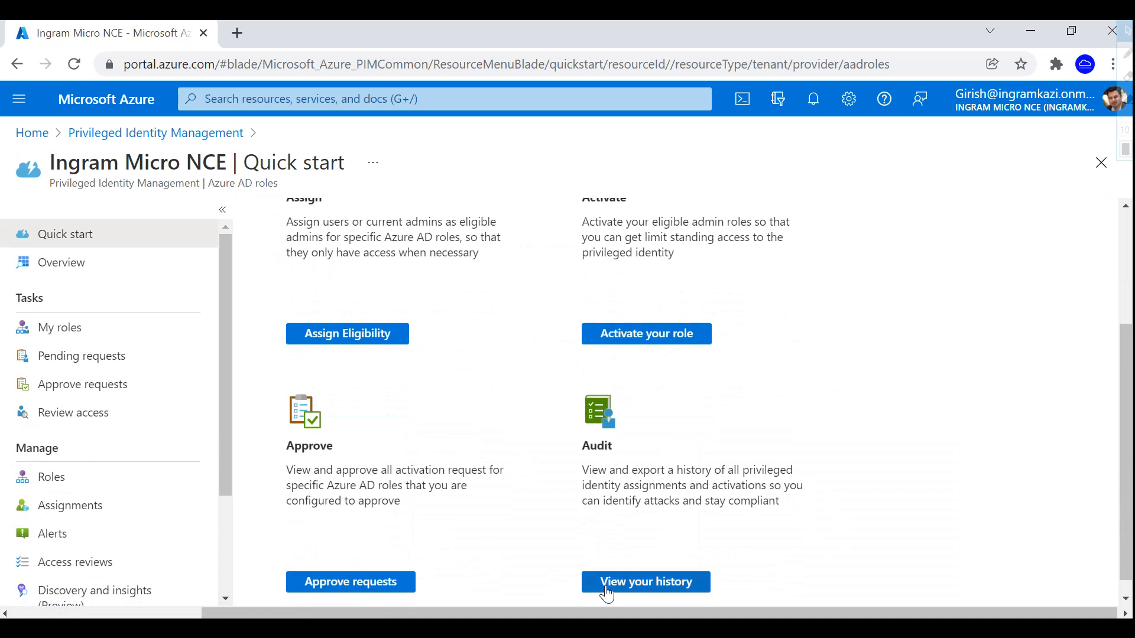
left_click(379, 336)
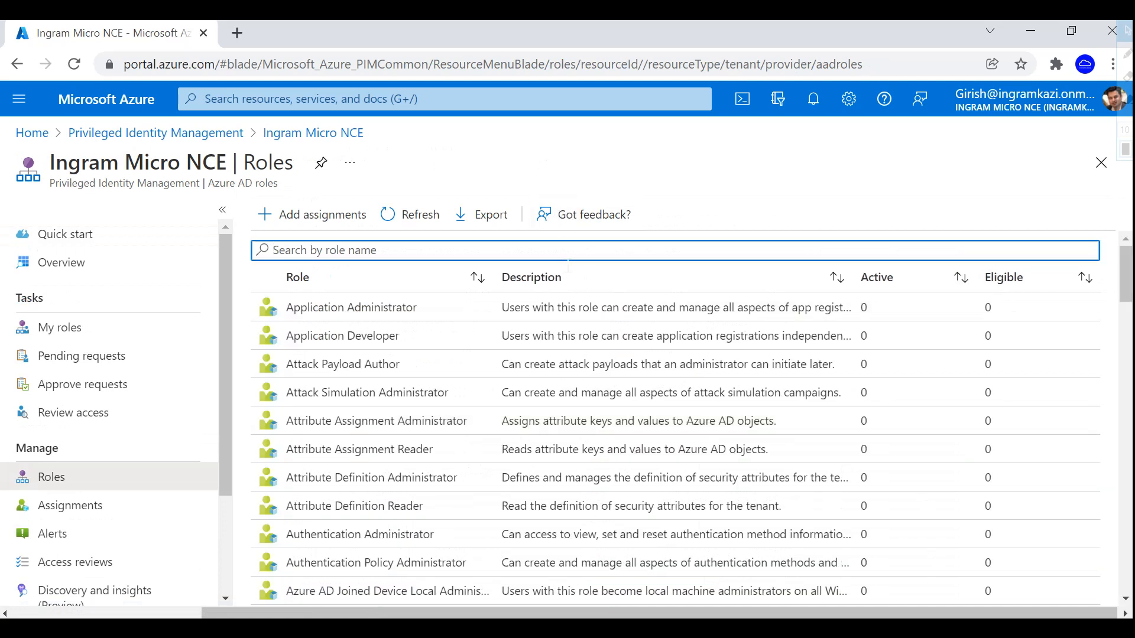
scroll(537, 507, "down", 8)
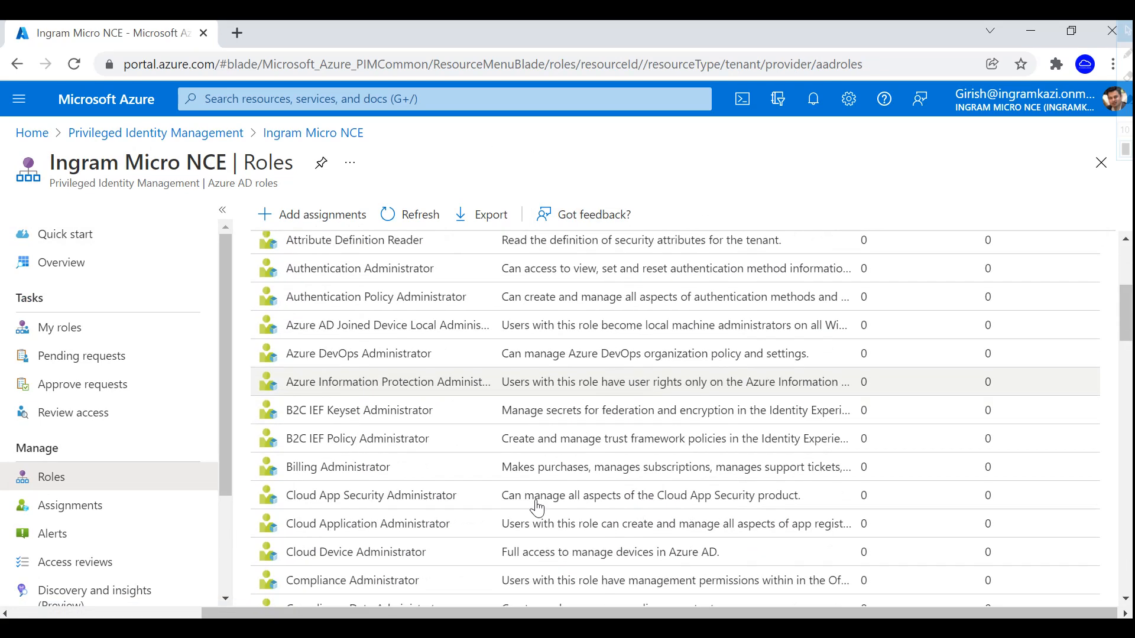
left_click_drag(1128, 349, 1126, 571)
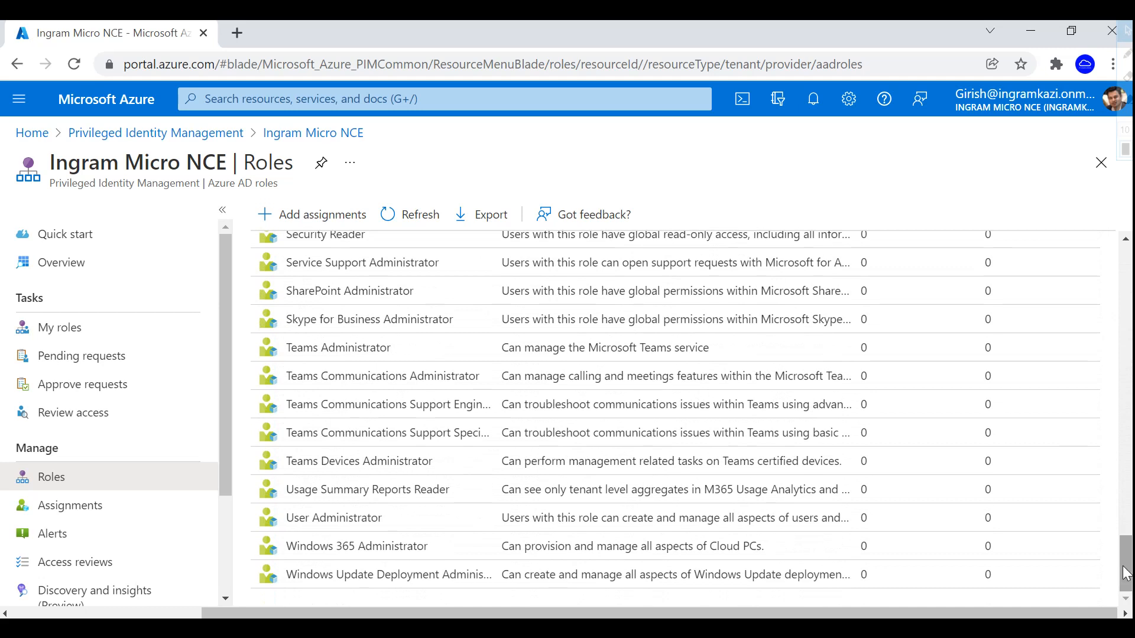
left_click(375, 528)
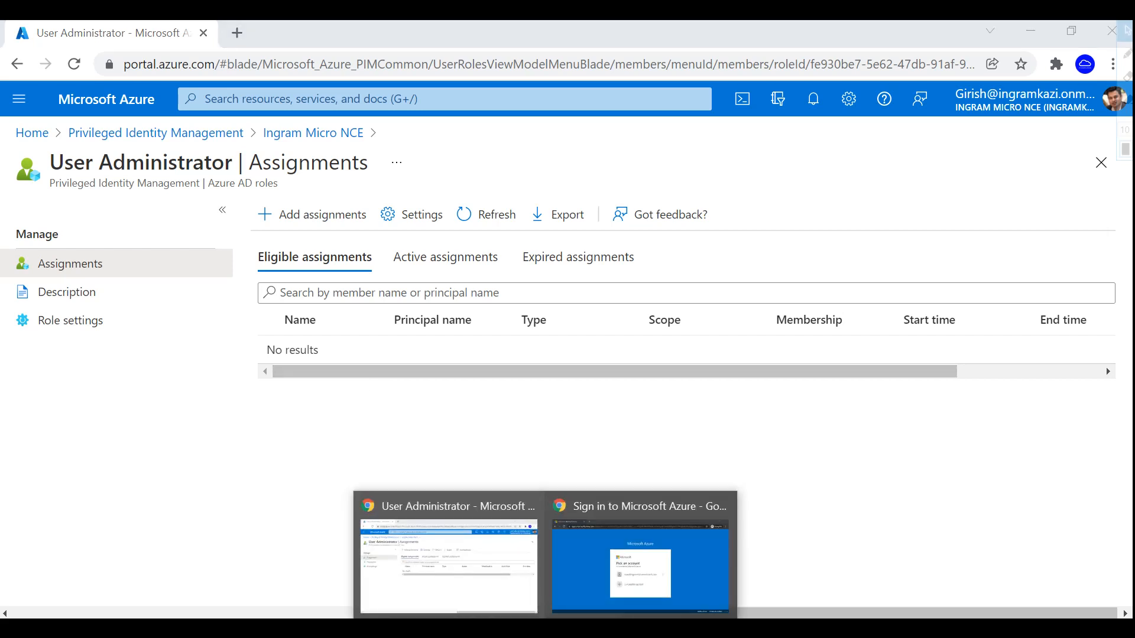
left_click(622, 594)
- Sign in with another account, entering the second user's e-mail and password
left_click(578, 443)
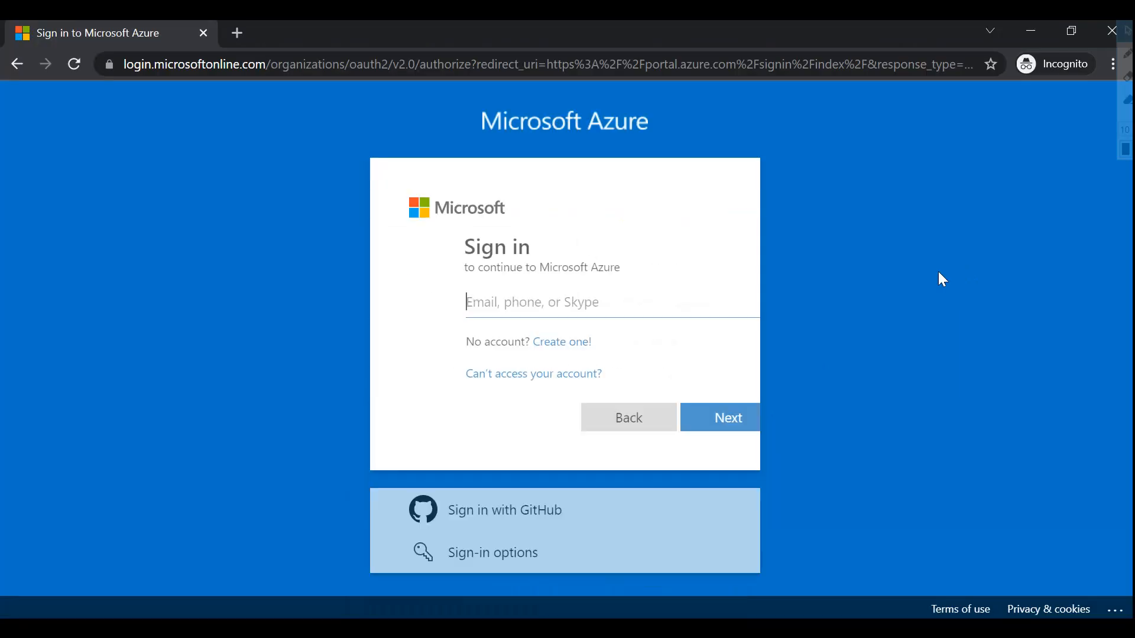
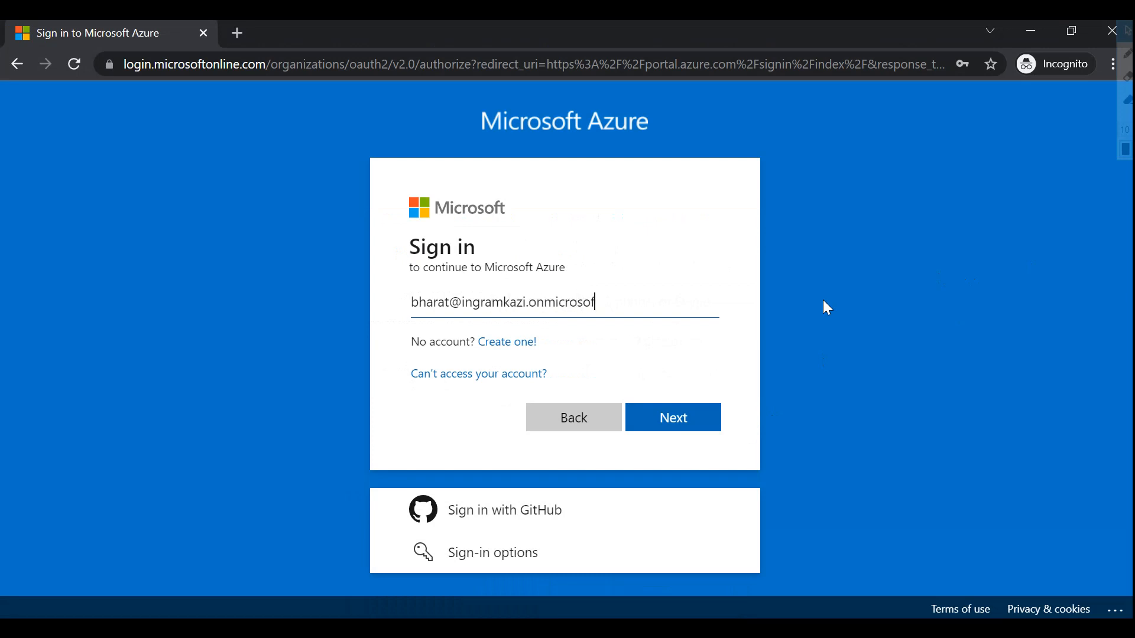
key("Return")
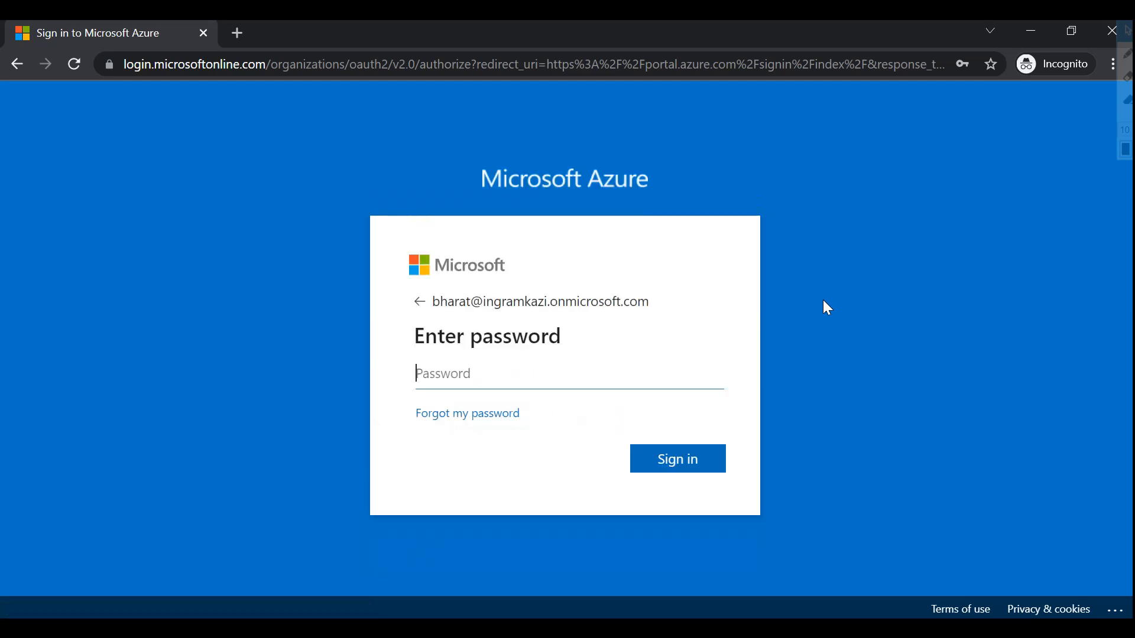
type("•")
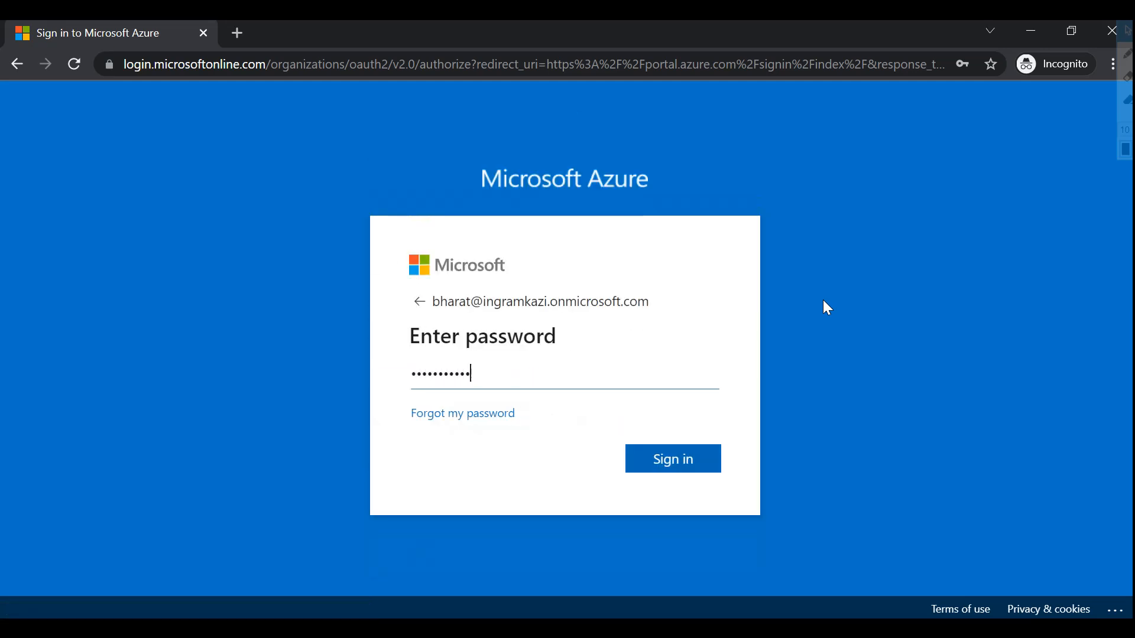
type("•••••••••••")
key("Return")
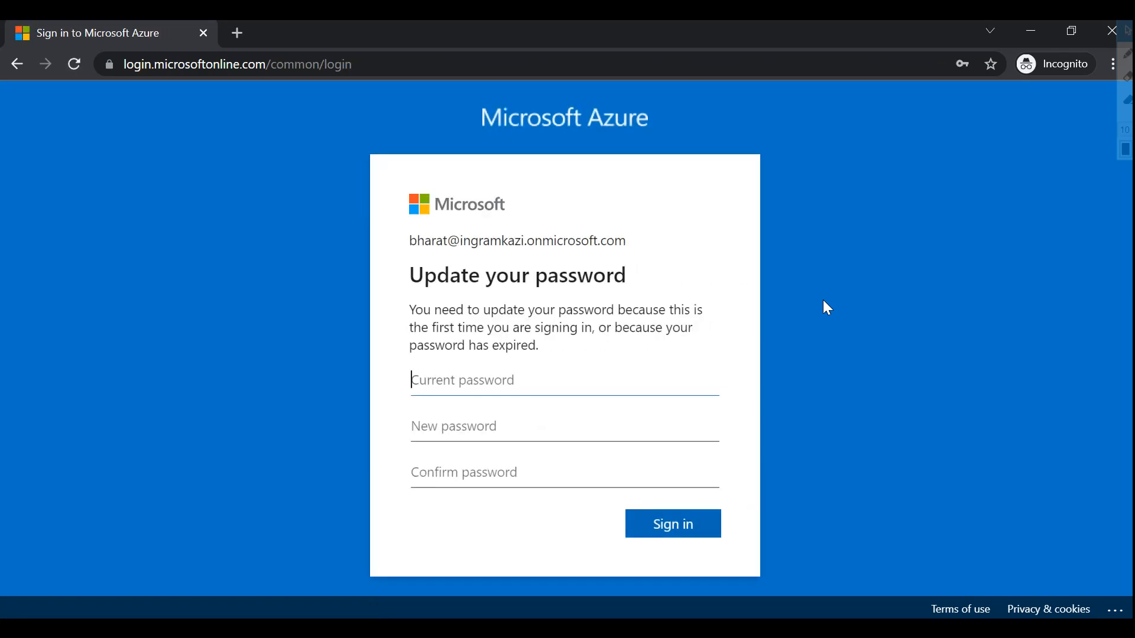
- Fill in the current, new and confirm password fields on the Update your password prompt and sign in
type("•")
key("Tab")
type("a")
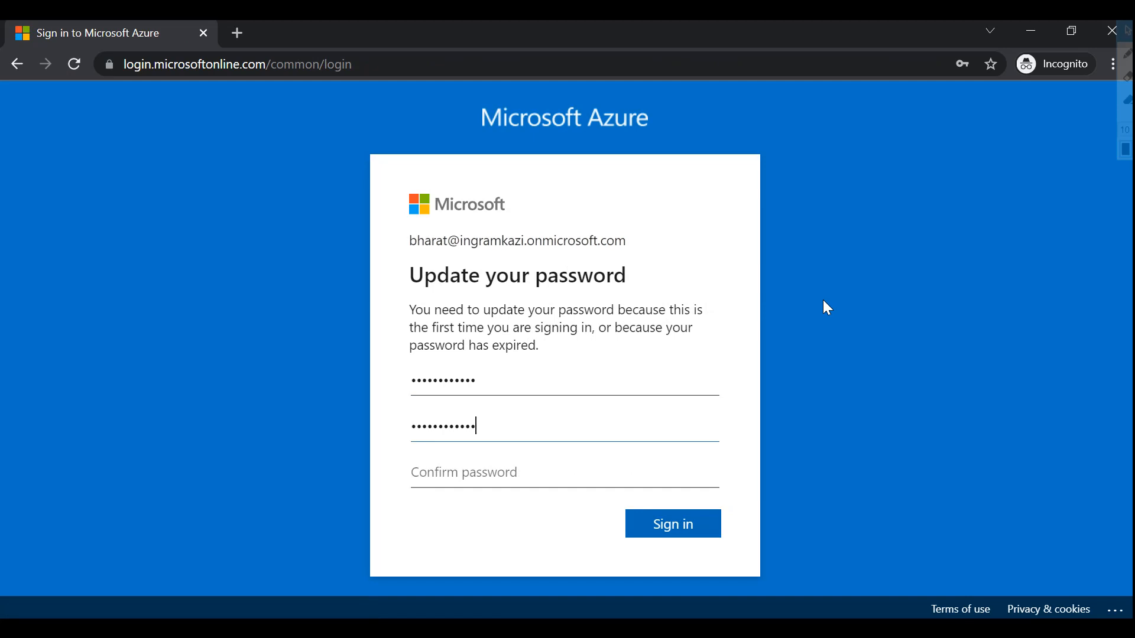
key("Tab")
type("a")
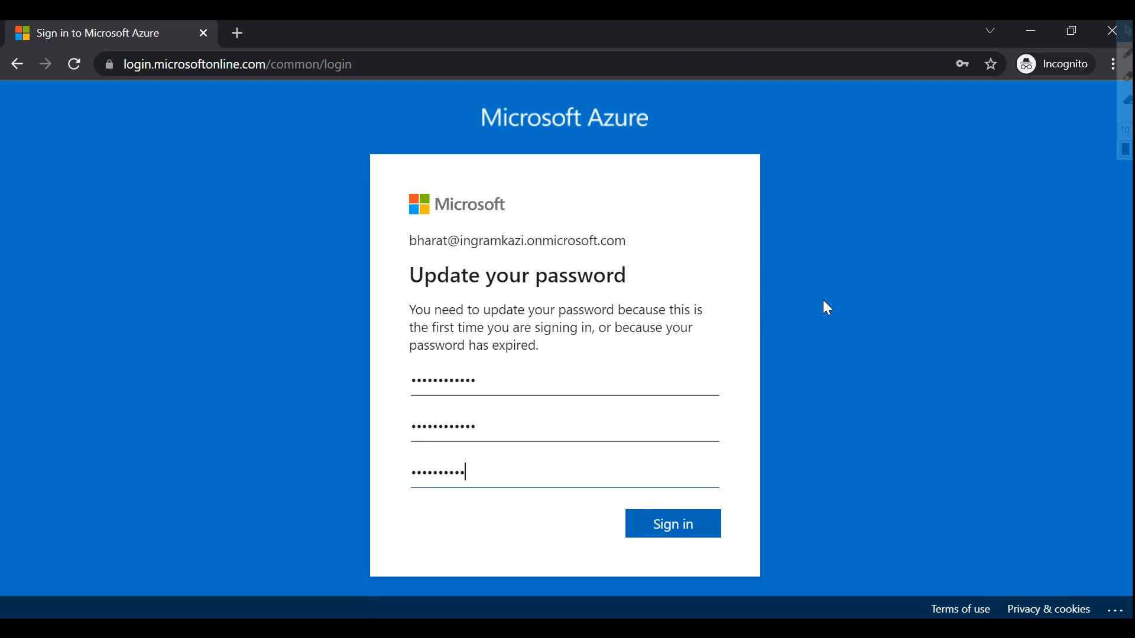
key("Return")
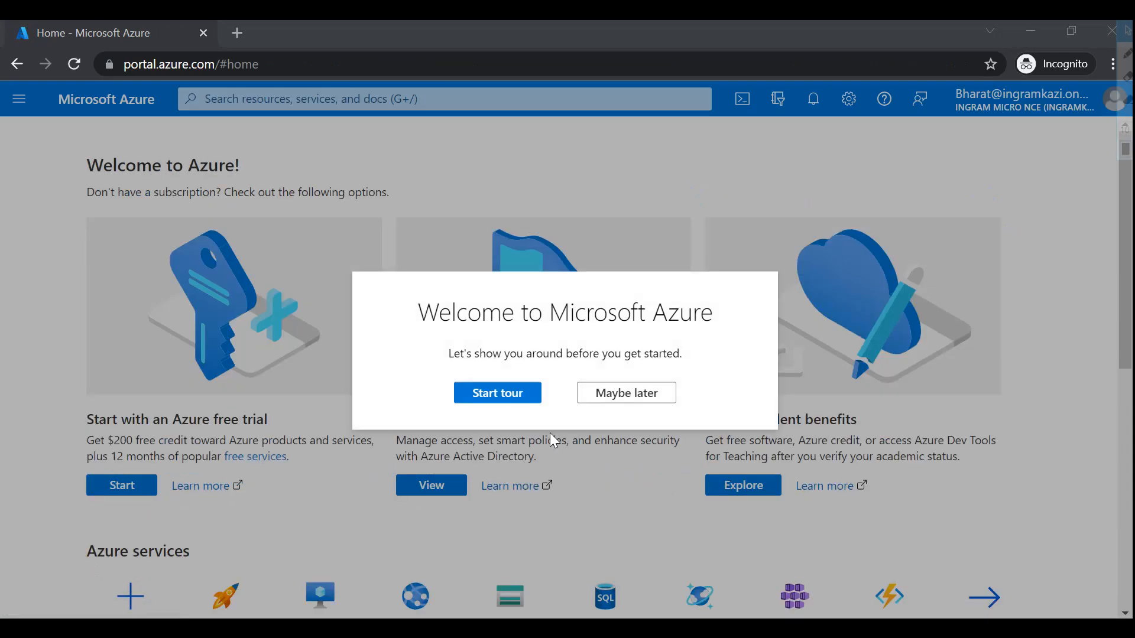
- Open the last listed user in Azure Active Directory and try resetting their password, which is refused
left_click(592, 393)
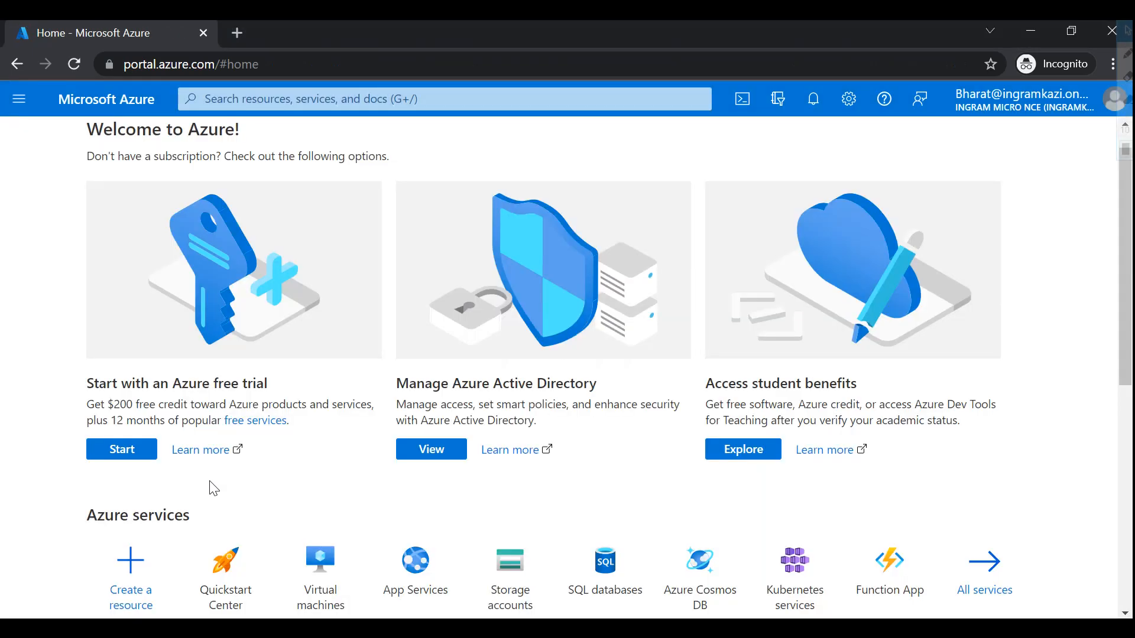
left_click(13, 103)
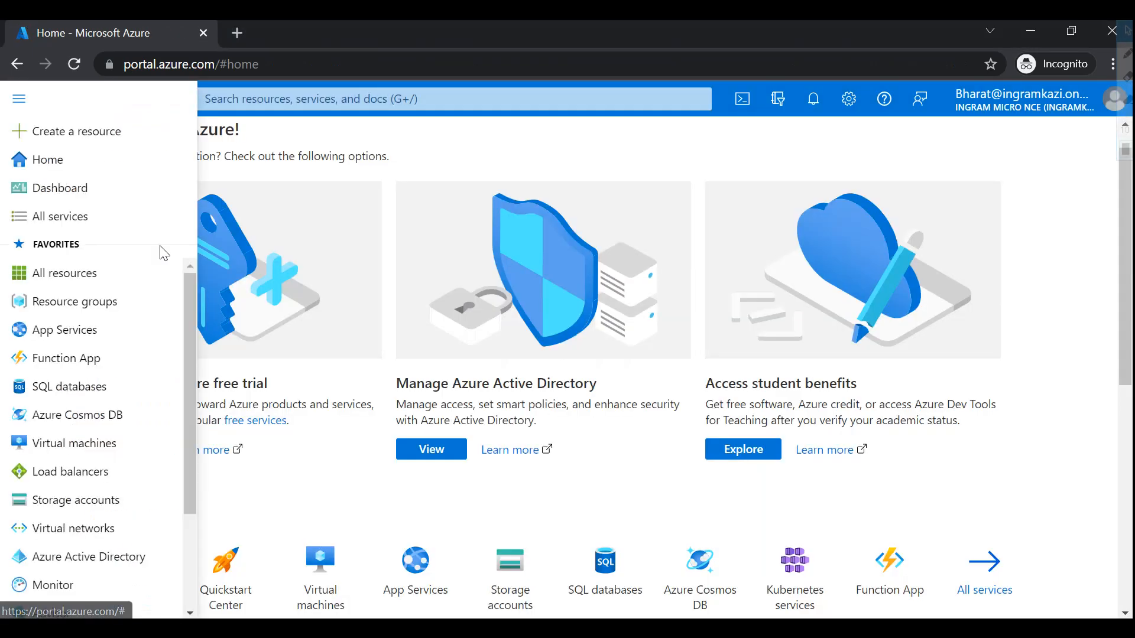
left_click(112, 565)
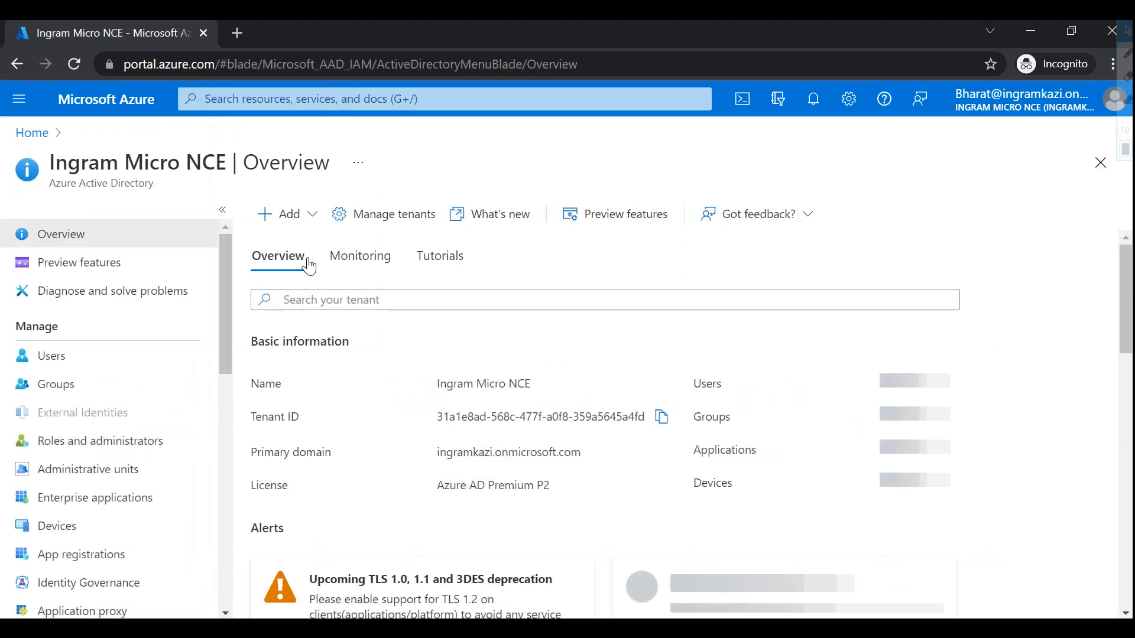
left_click(79, 369)
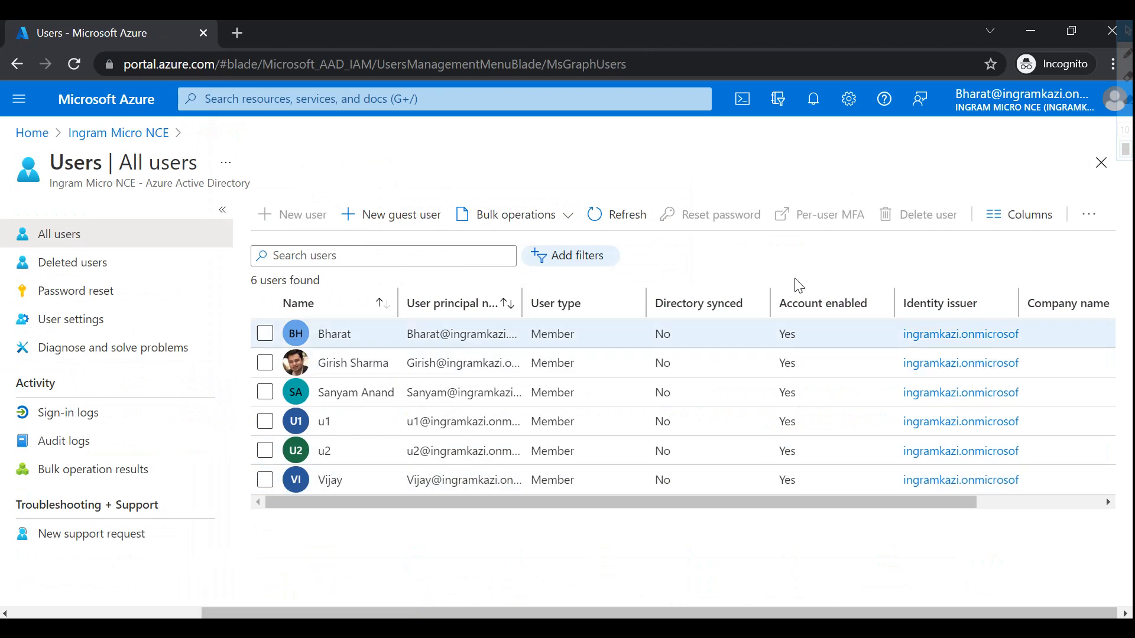
left_click(326, 481)
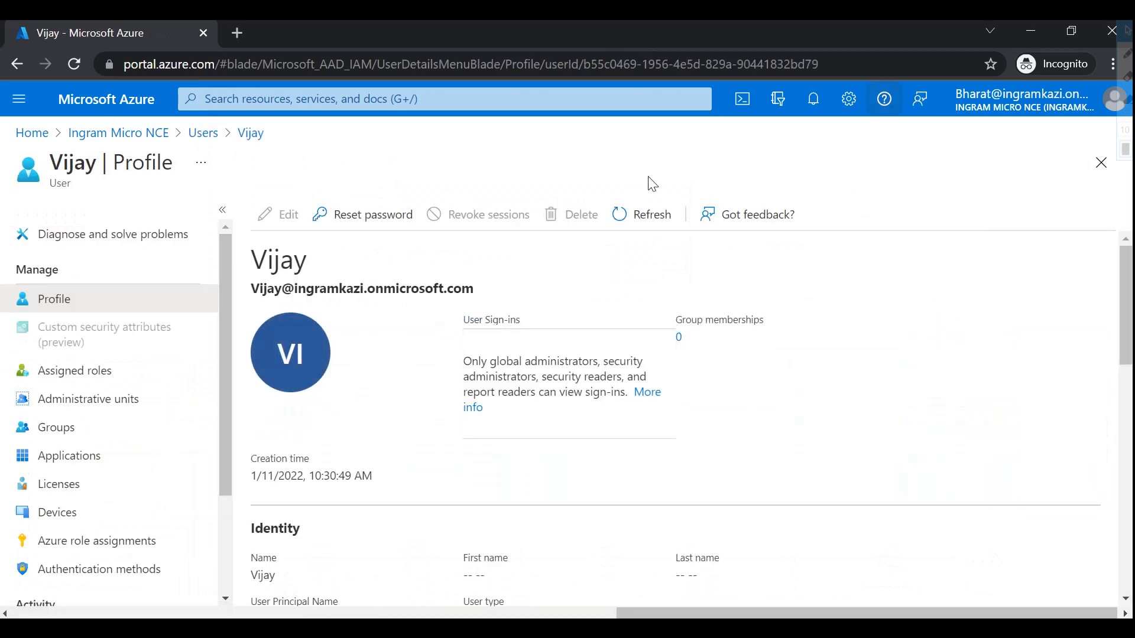
left_click(378, 223)
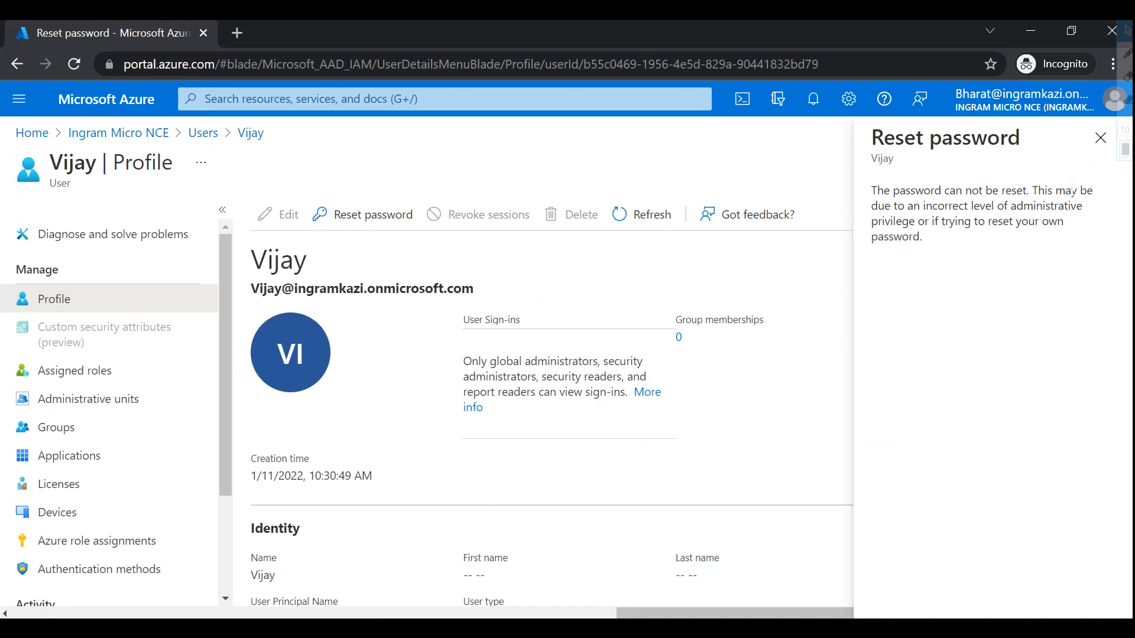
- Close the reset error, return to All users, and bring back the User Administrator assignments window
left_click(1101, 138)
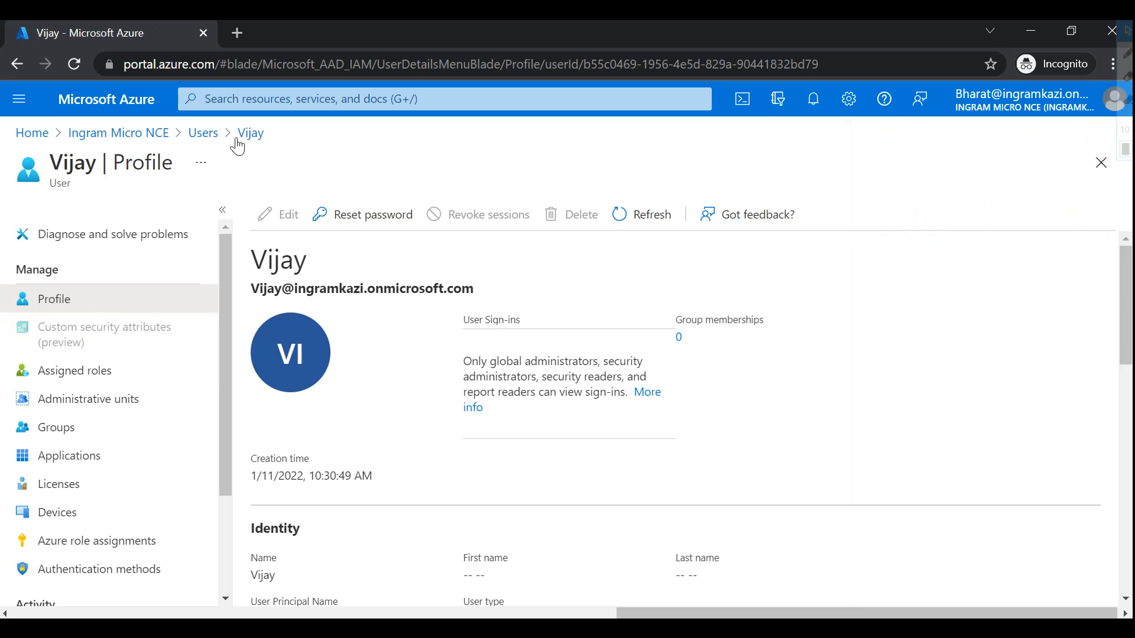
left_click(202, 133)
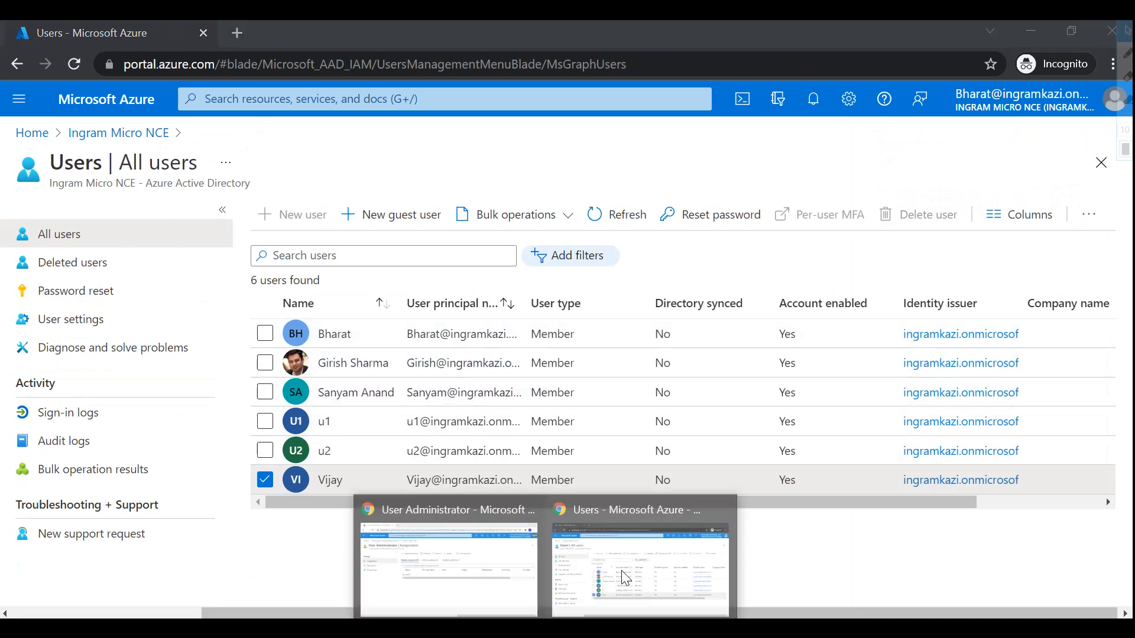
left_click(444, 561)
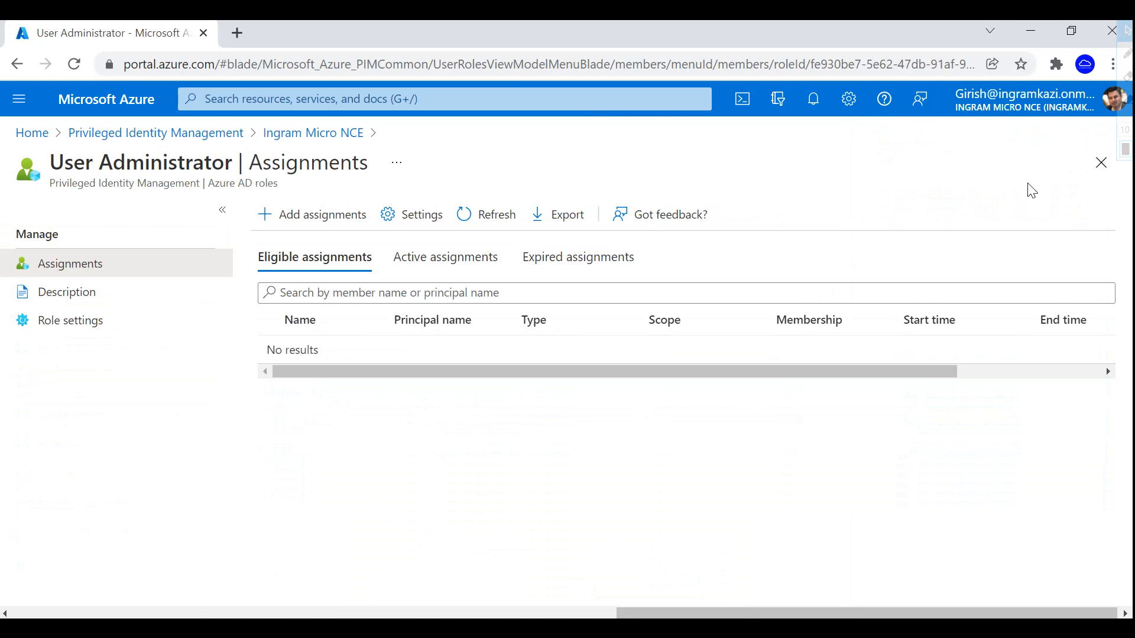
- Go through PIM > Azure AD roles > Roles to User Administrator and view its Description
left_click(156, 133)
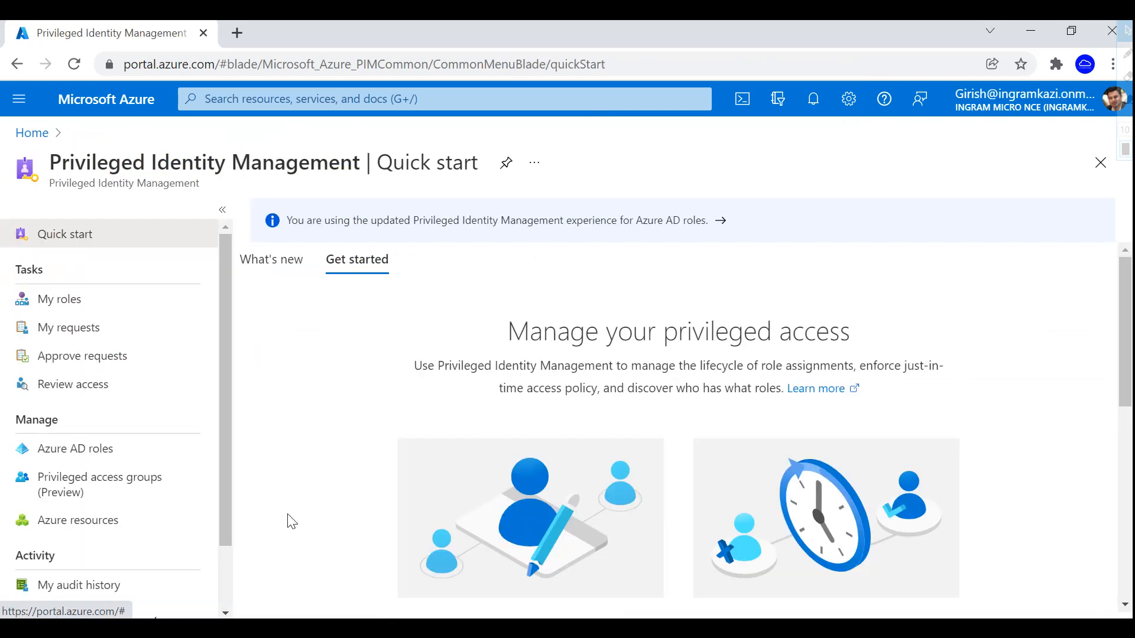
left_click(90, 456)
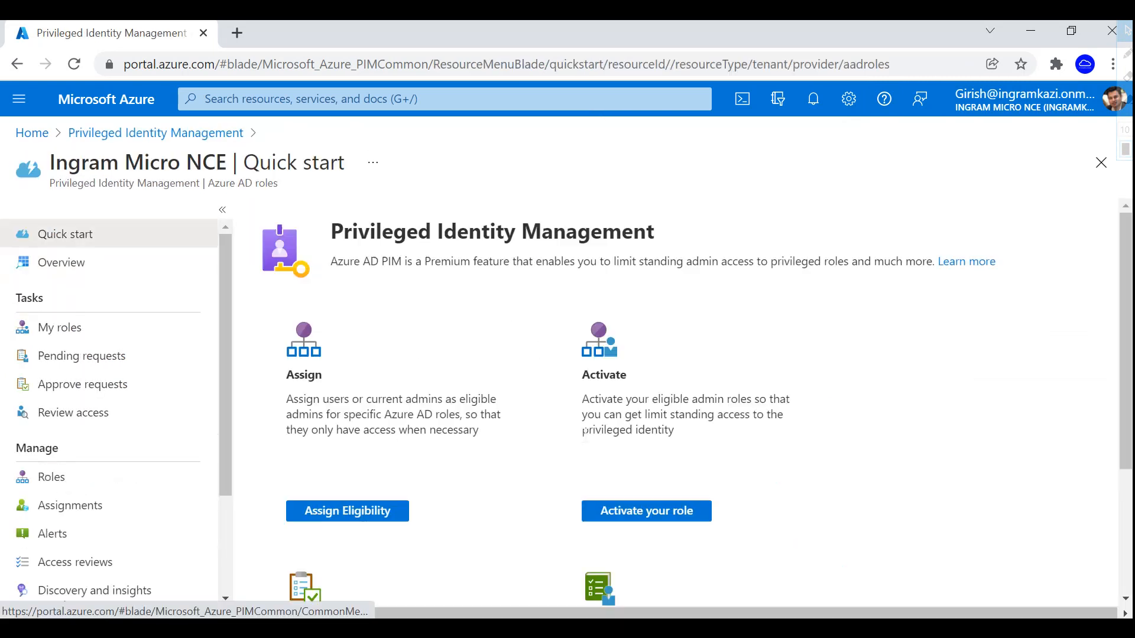
left_click(352, 515)
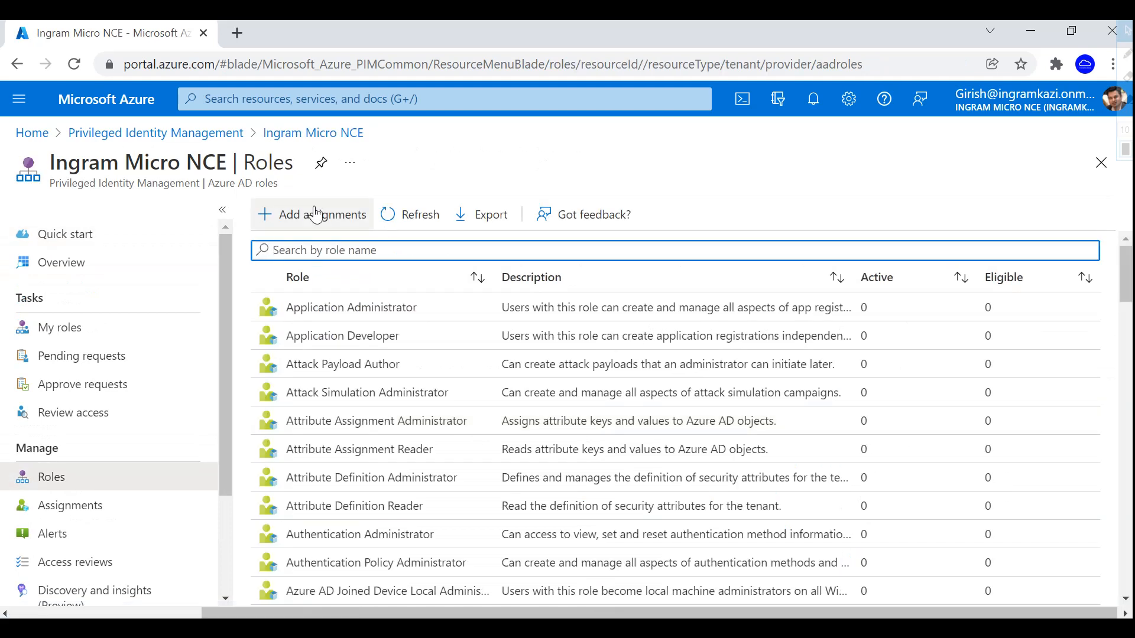
left_click_drag(1126, 274, 1130, 563)
left_click(377, 524)
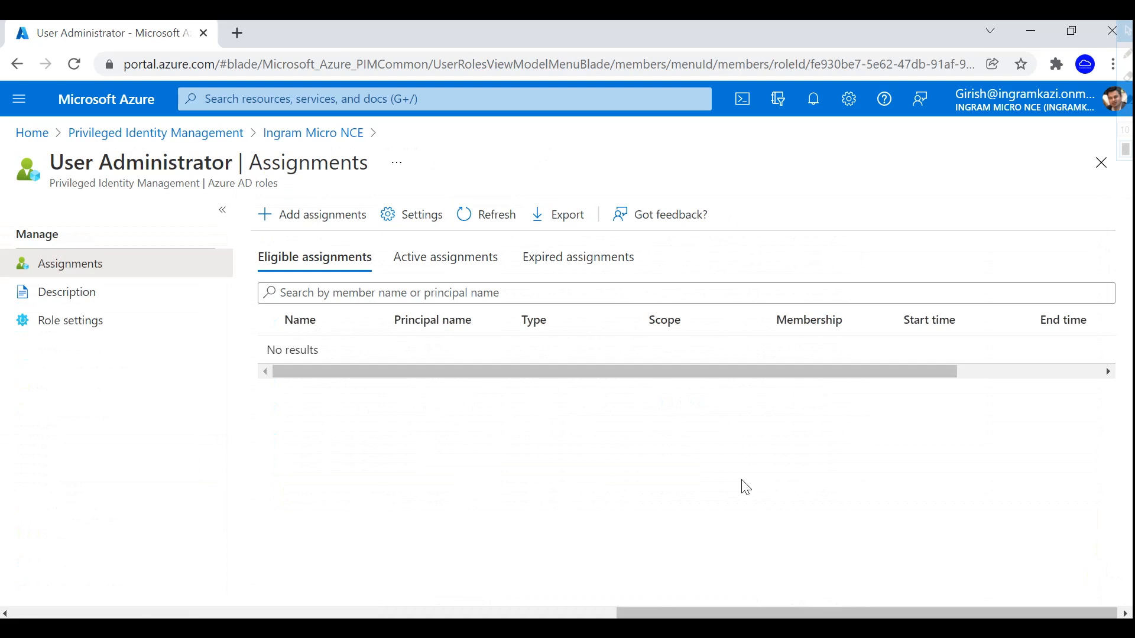
left_click(65, 292)
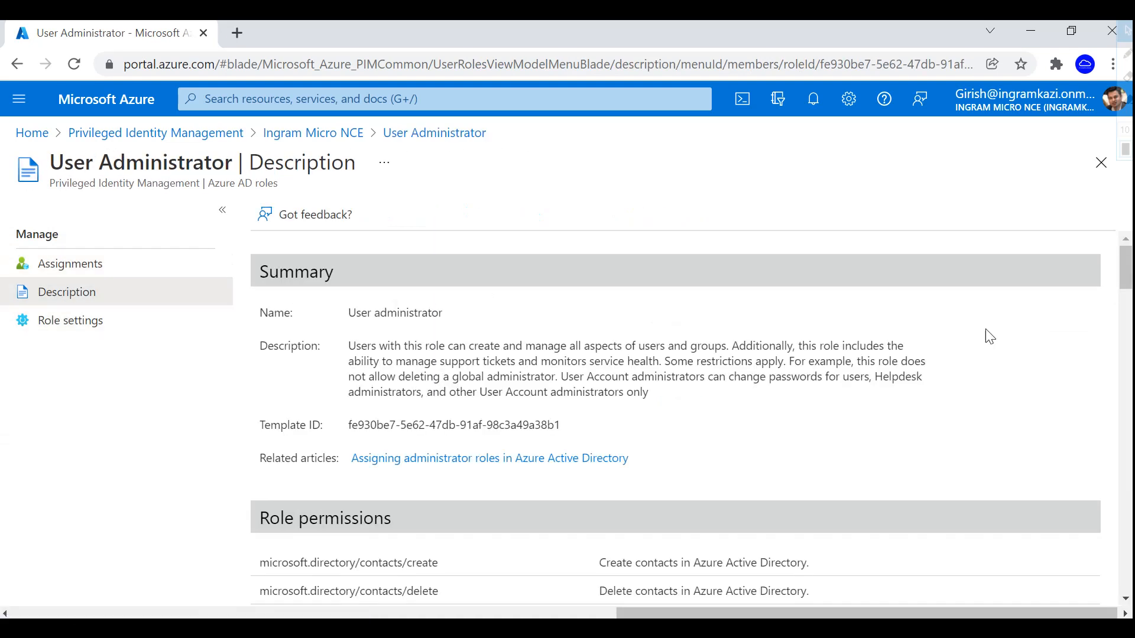
- Start a new User Administrator assignment with the first listed user as member and continue to settings
left_click(93, 264)
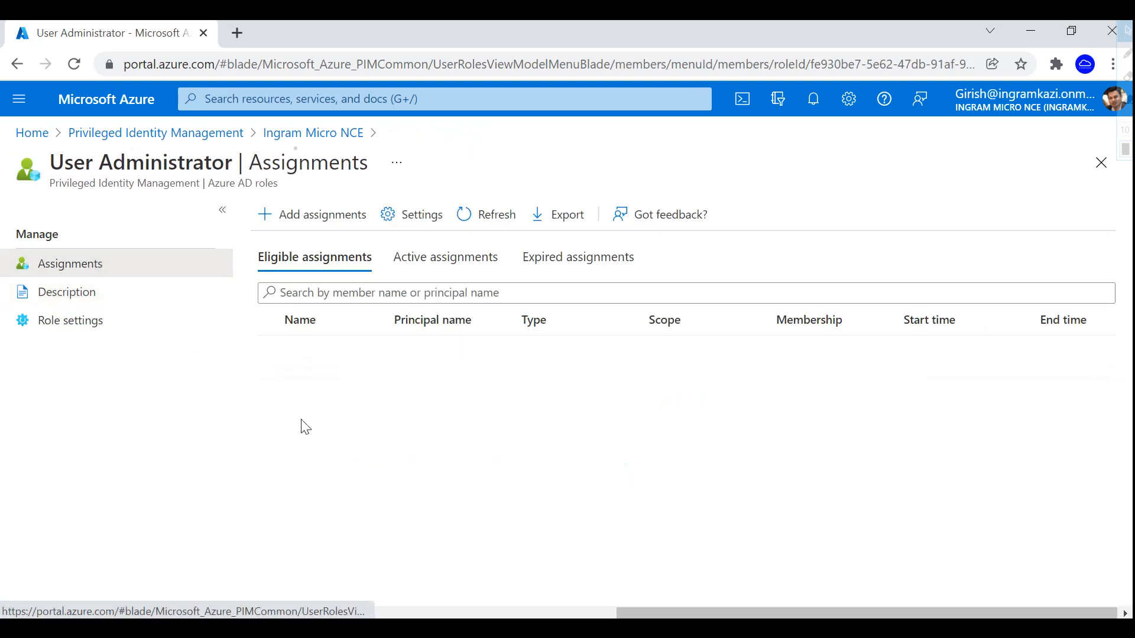
left_click(329, 228)
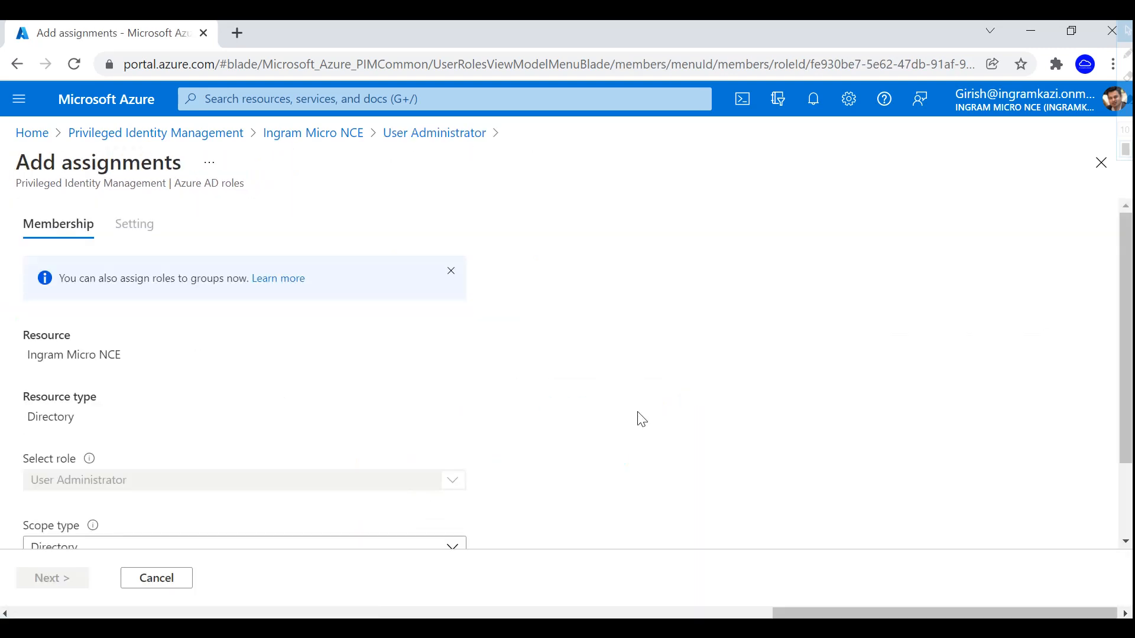
scroll(642, 418, "down", 2)
scroll(642, 418, "down", 1)
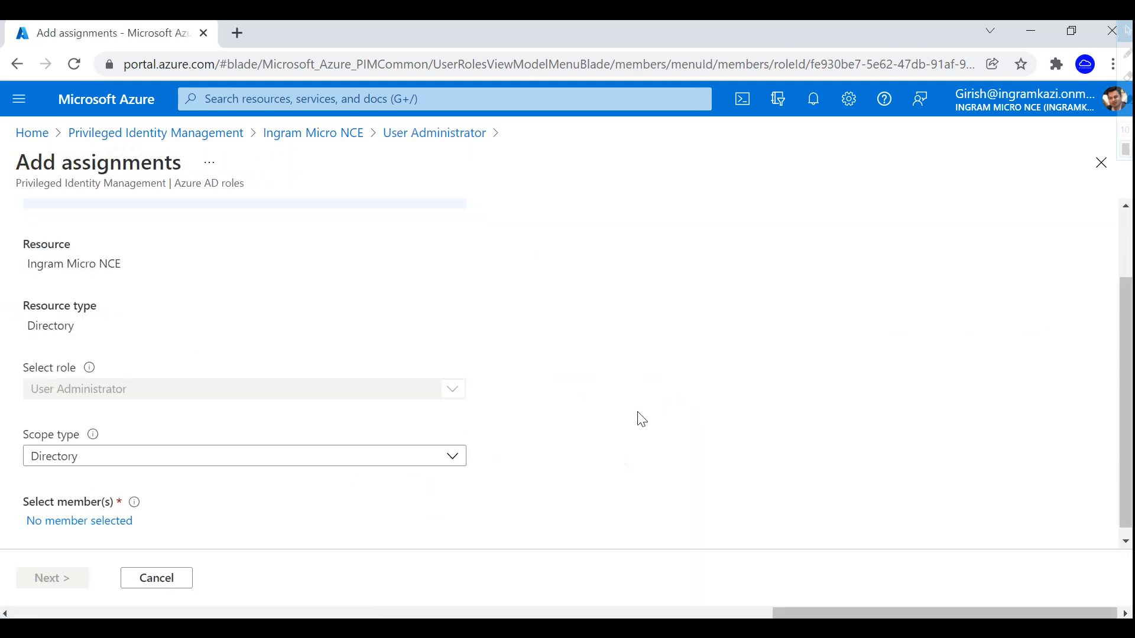
left_click(77, 514)
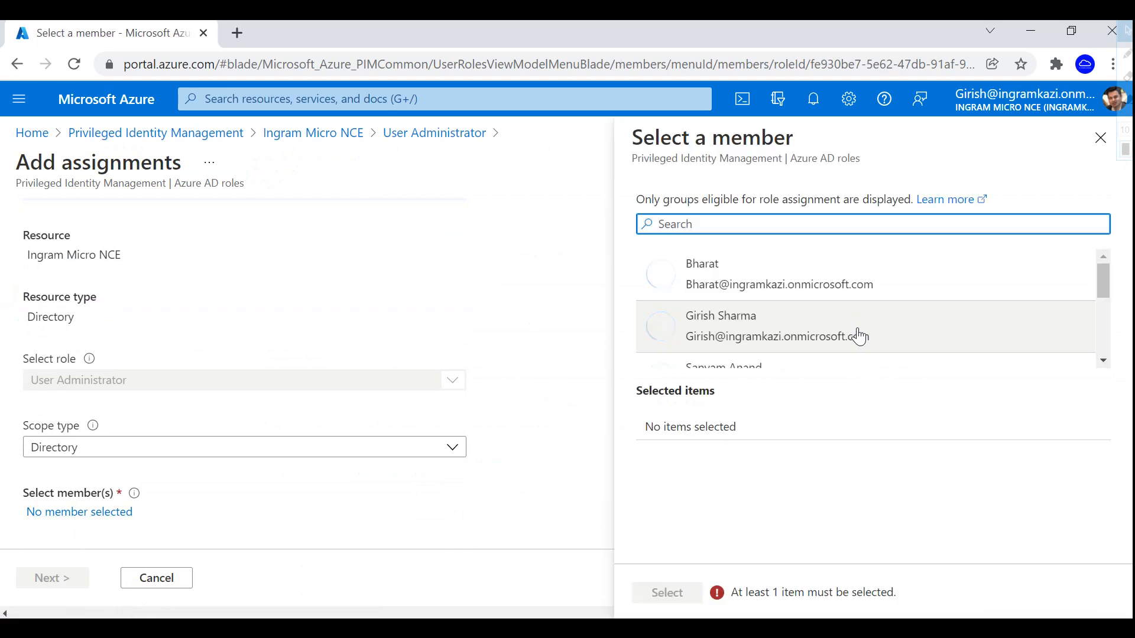
left_click(767, 265)
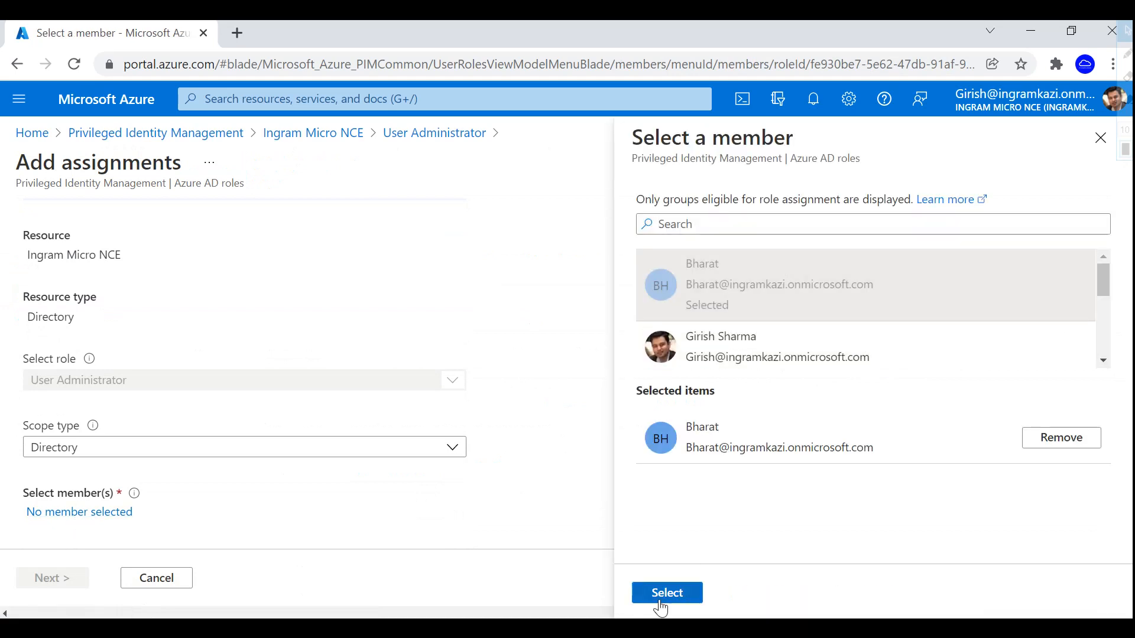
left_click(662, 603)
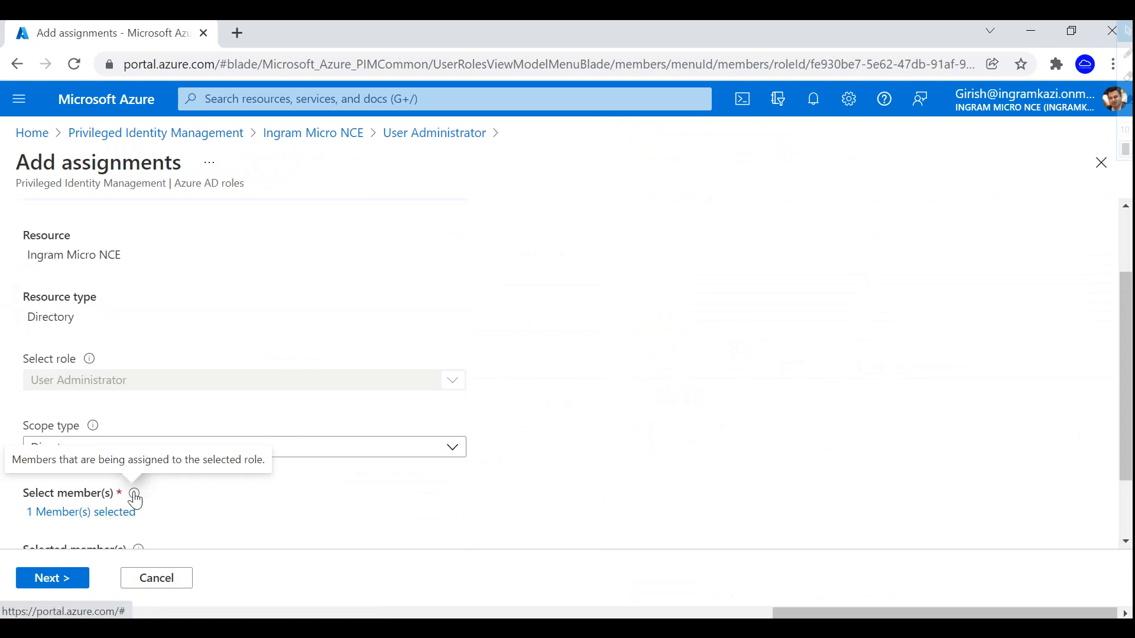
scroll(672, 332, "down", 1)
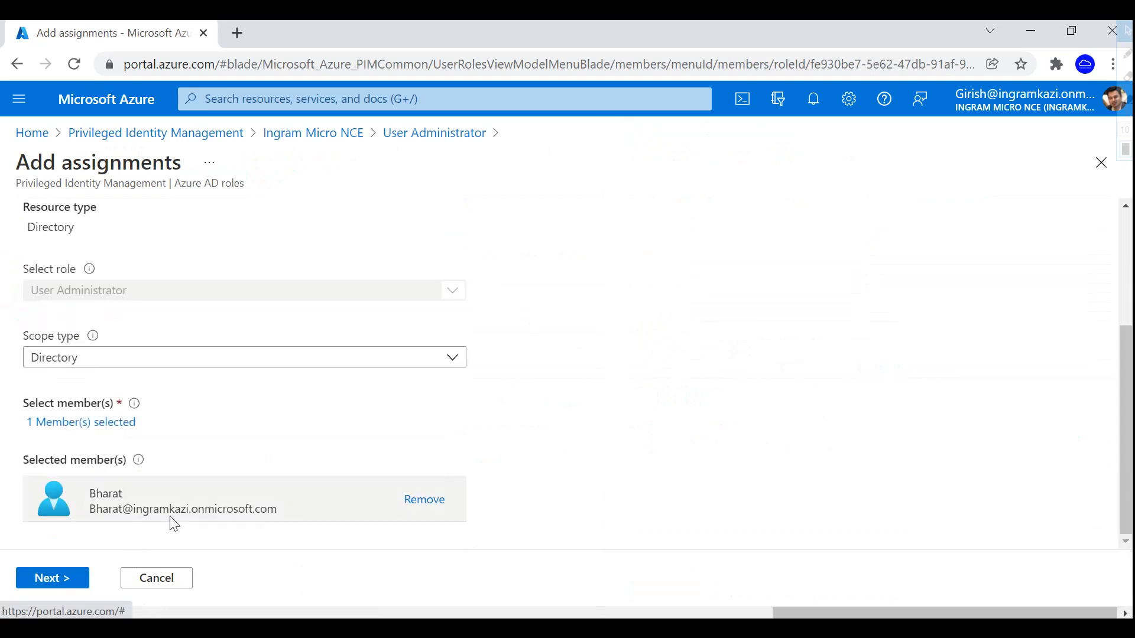
left_click(68, 583)
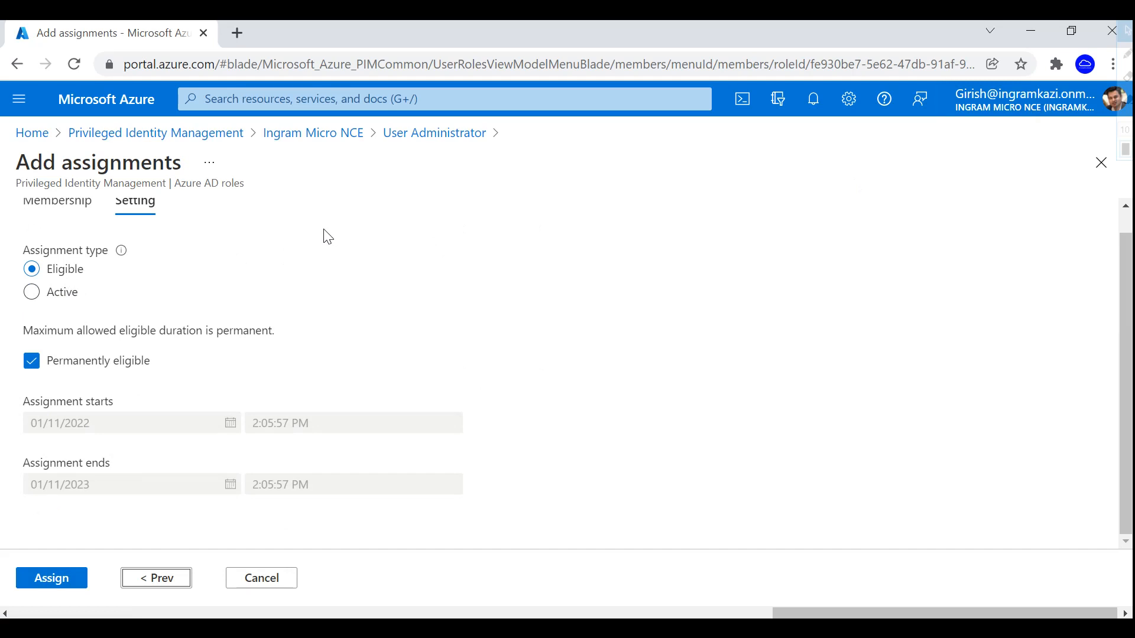
- Make the assignment Active and time-bound, ending 01/14/2022
left_click(31, 293)
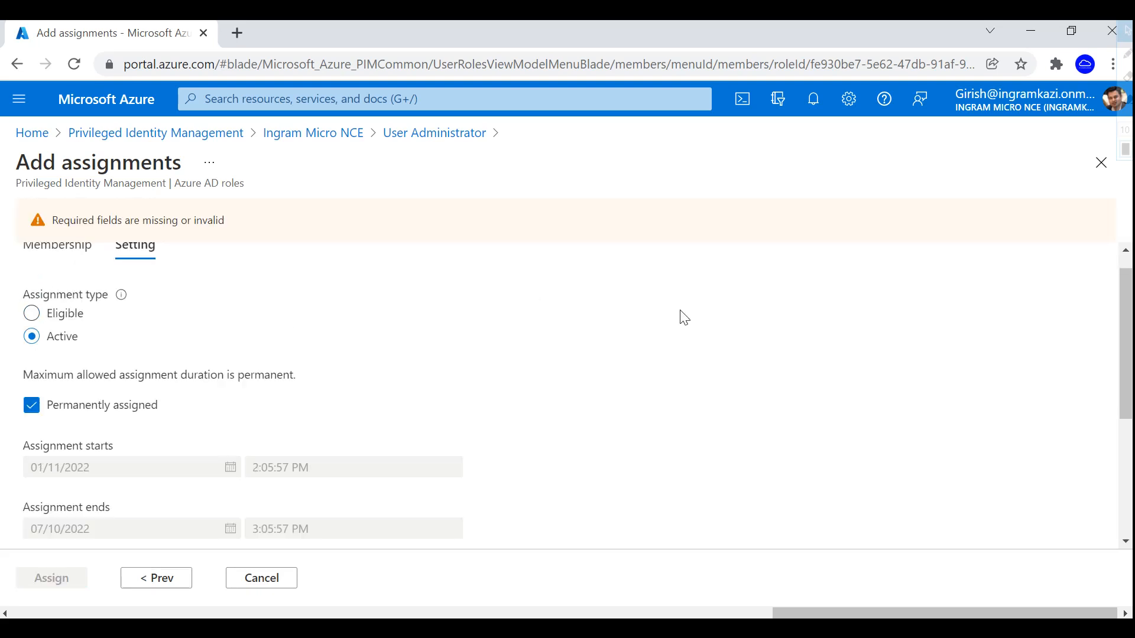
scroll(685, 318, "down", 2)
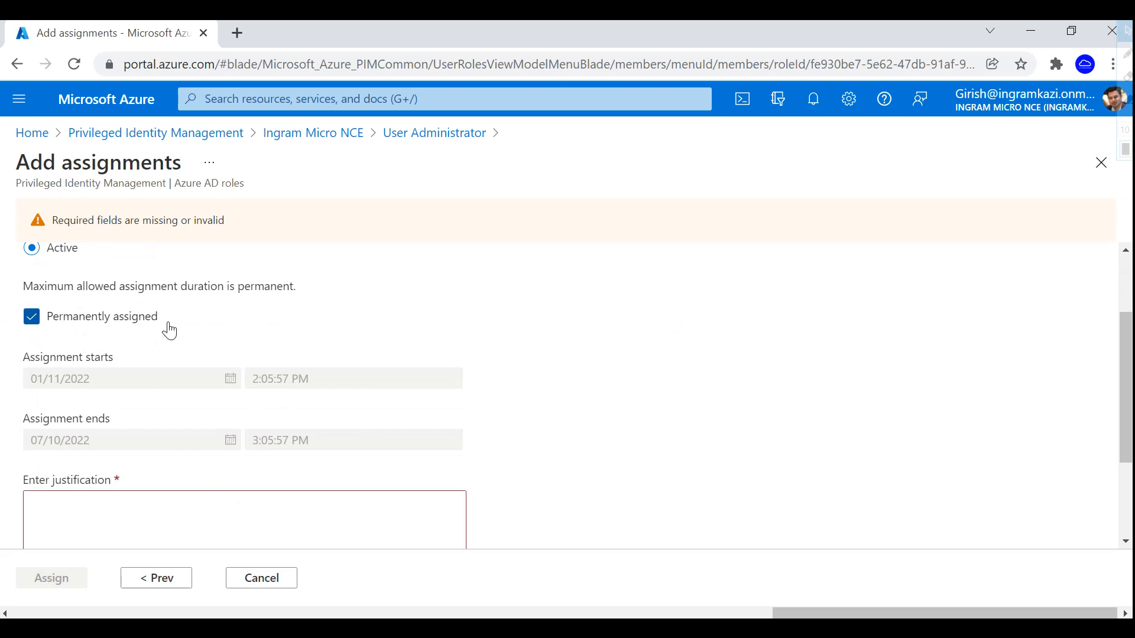
left_click(31, 322)
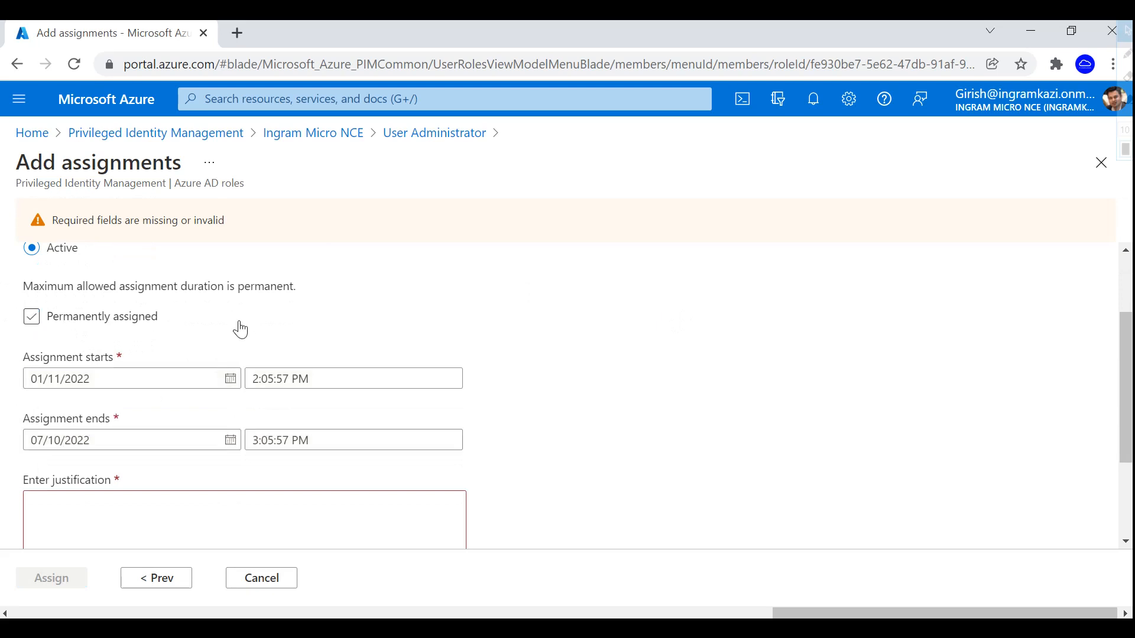
left_click(236, 448)
left_click(170, 233)
left_click(170, 234)
left_click(170, 233)
left_click(171, 234)
left_click(170, 233)
left_click(170, 233)
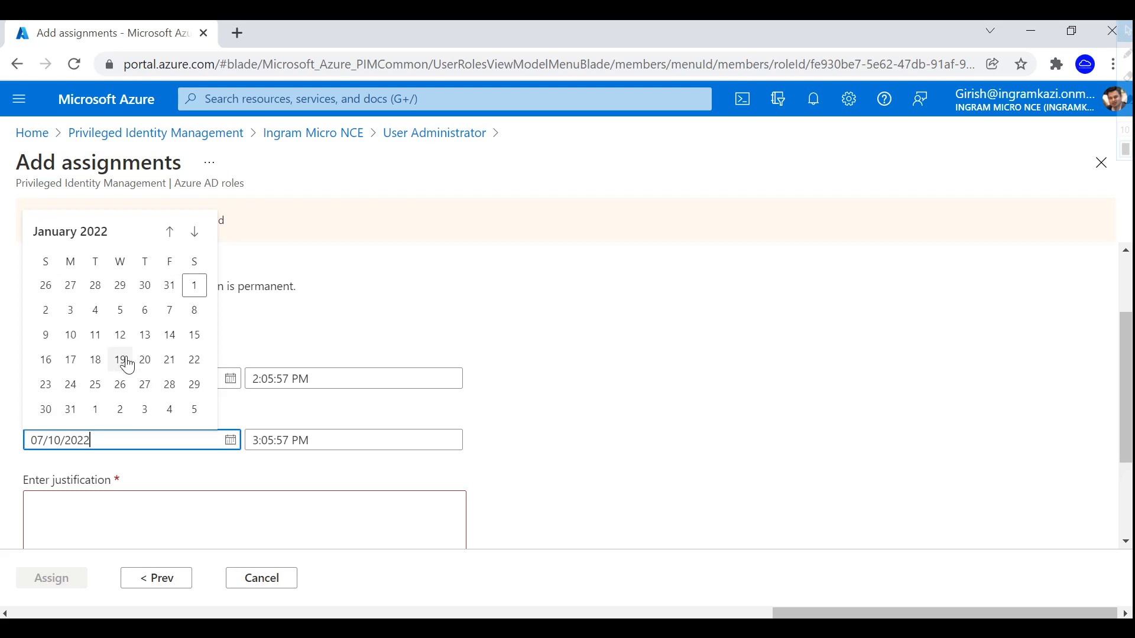
left_click(170, 342)
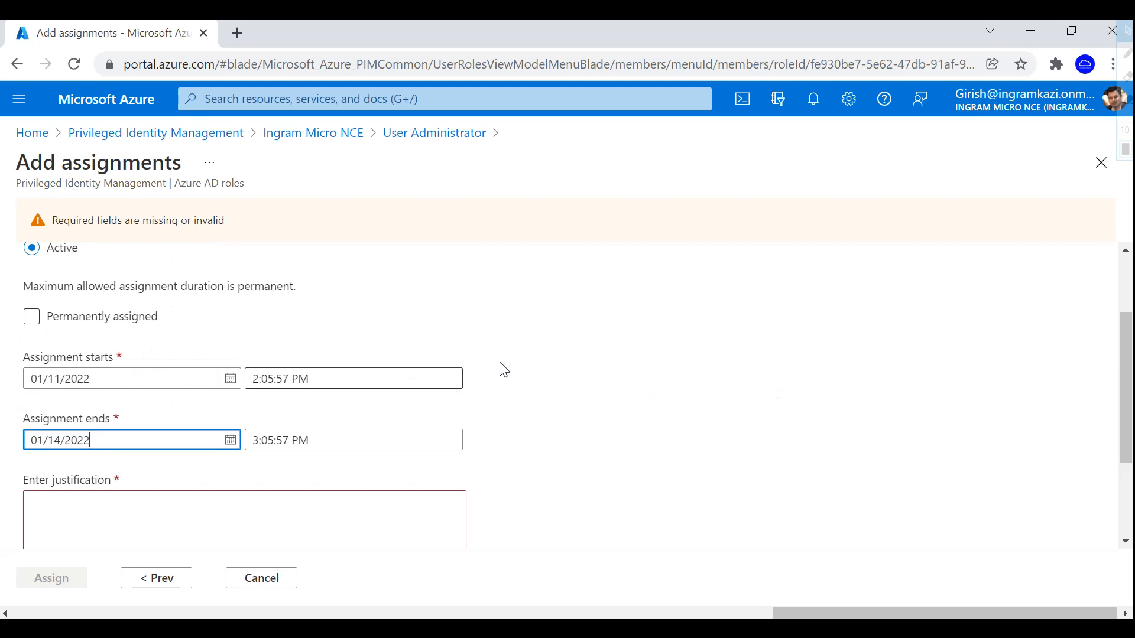
- Enter the justification 'admin work' and submit the assignment
scroll(434, 461, "down", 2)
left_click(223, 453)
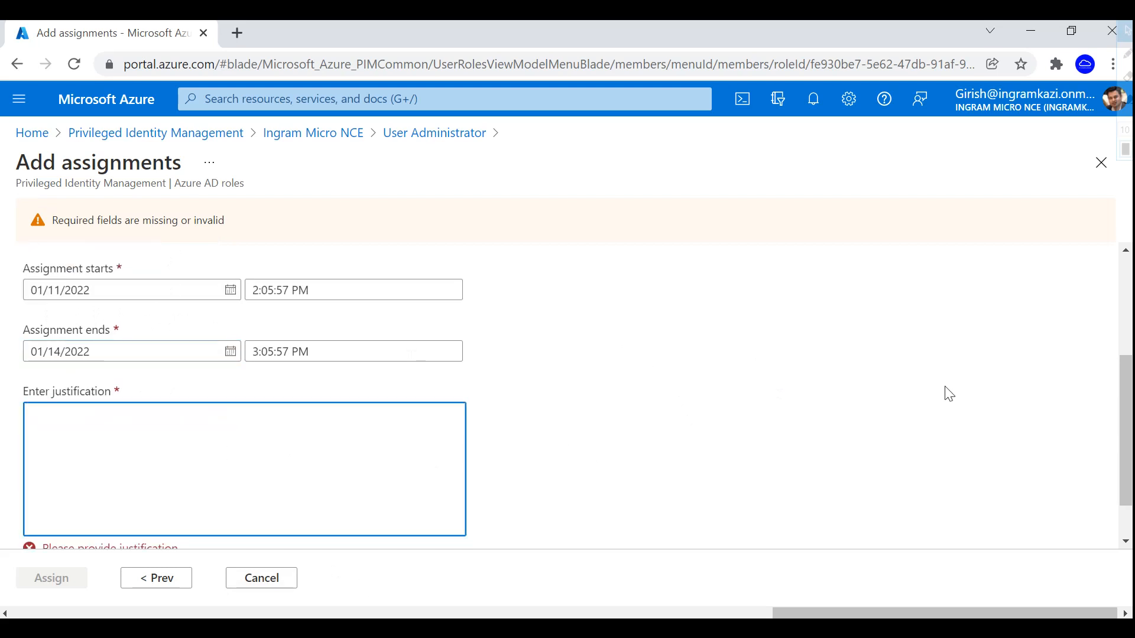
type("ad")
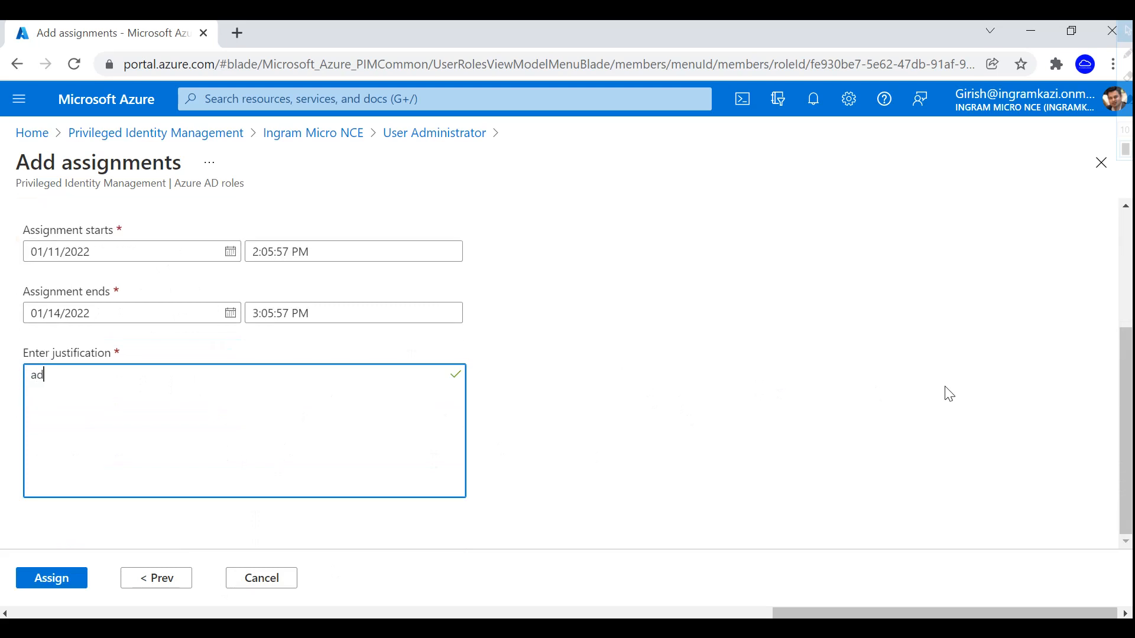
type("min work")
left_click(68, 586)
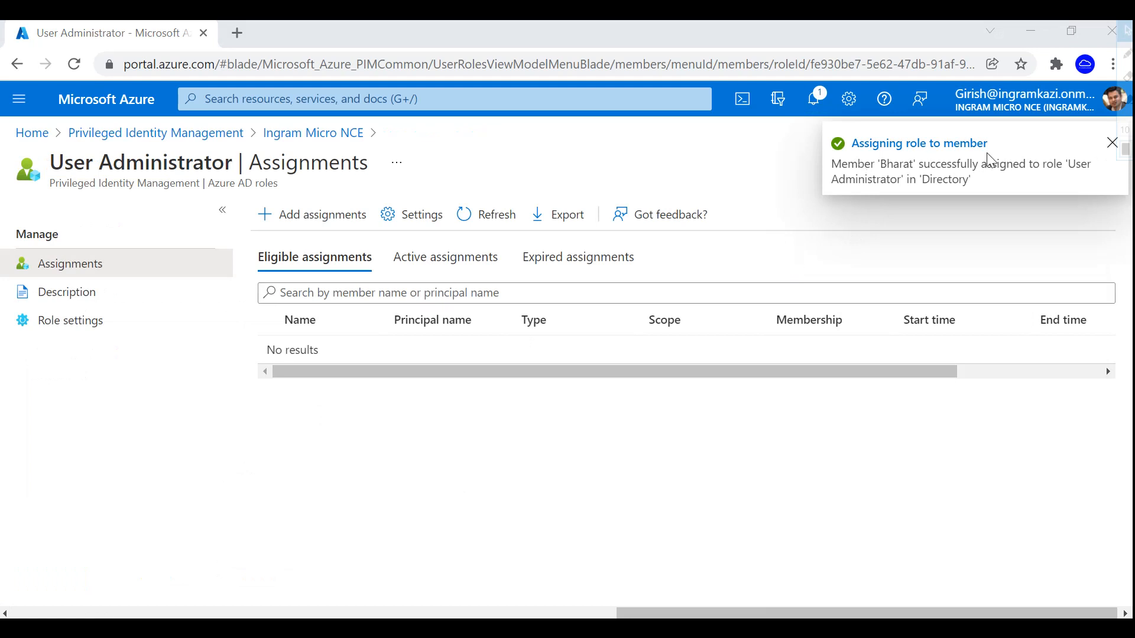
- Check the new assignment under Active assignments, then view the User Administrator role settings
left_click(442, 255)
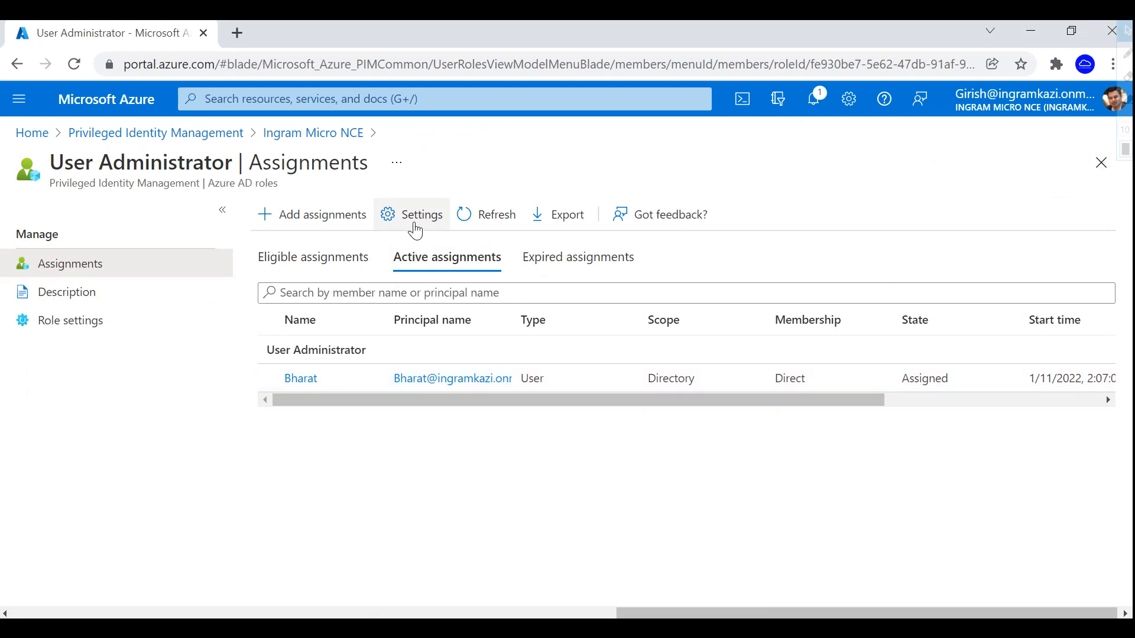
left_click(70, 320)
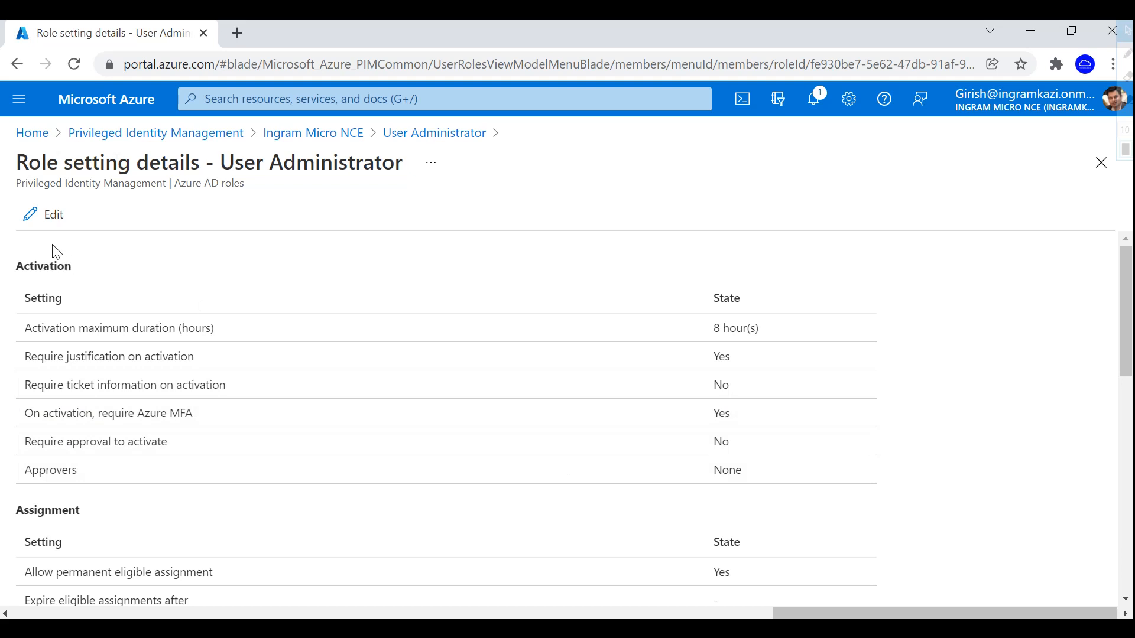
- Look over the User Administrator role settings editor and close it without changes
left_click(48, 217)
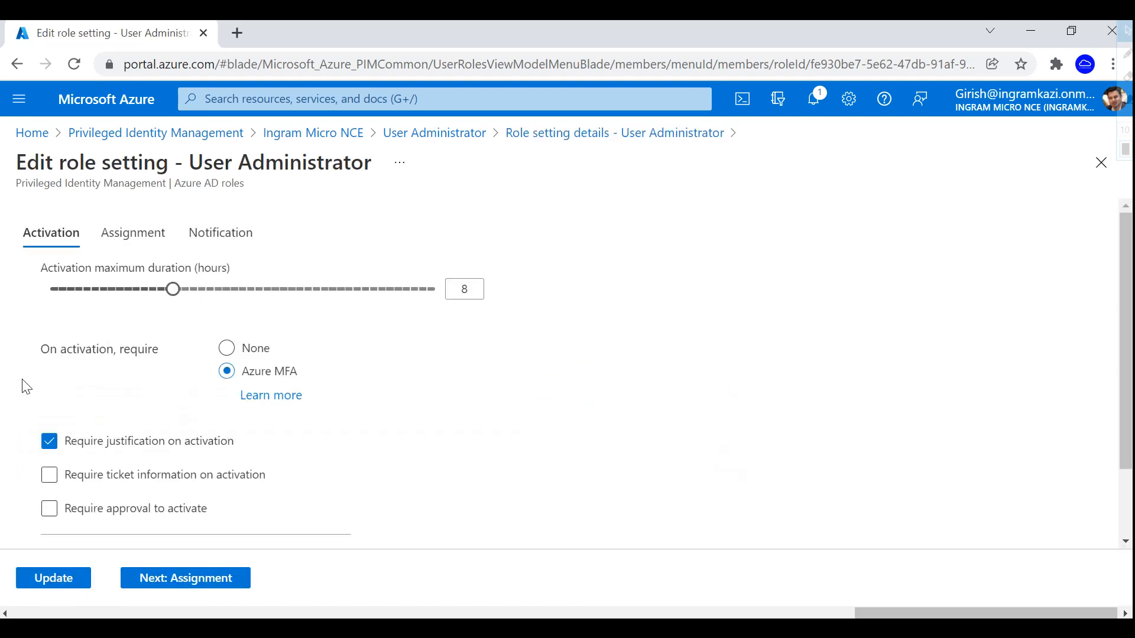
scroll(696, 344, "down", 2)
scroll(659, 446, "up", 2)
left_click(1101, 163)
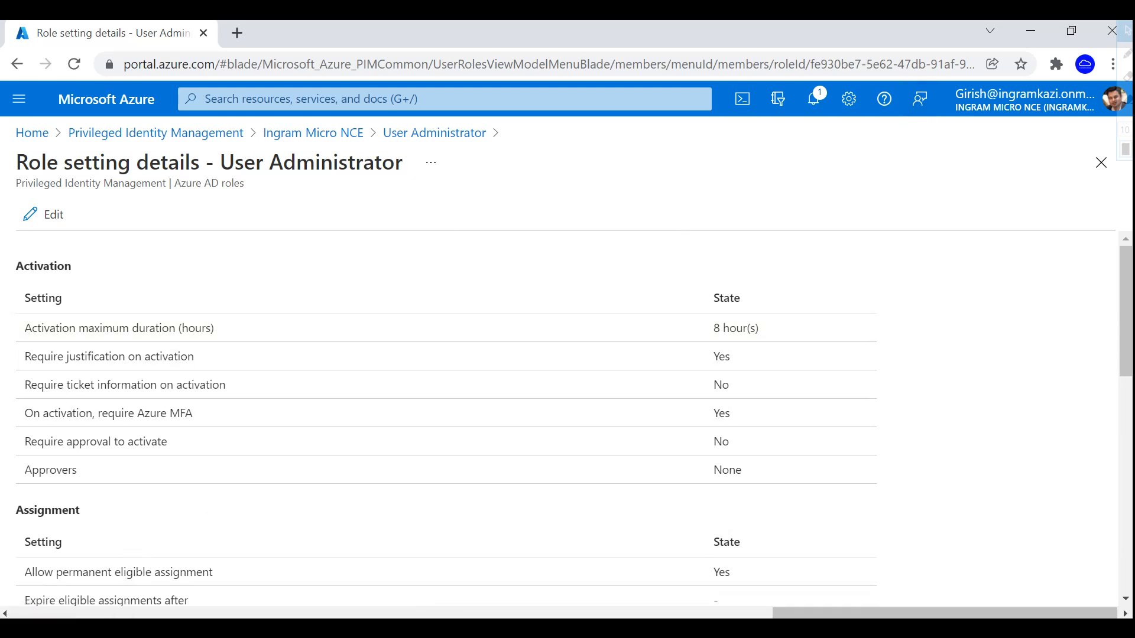
- In the incognito window, go to Azure Active Directory's user list, then sign out of the portal
mouse_move(547, 628)
left_click(602, 584)
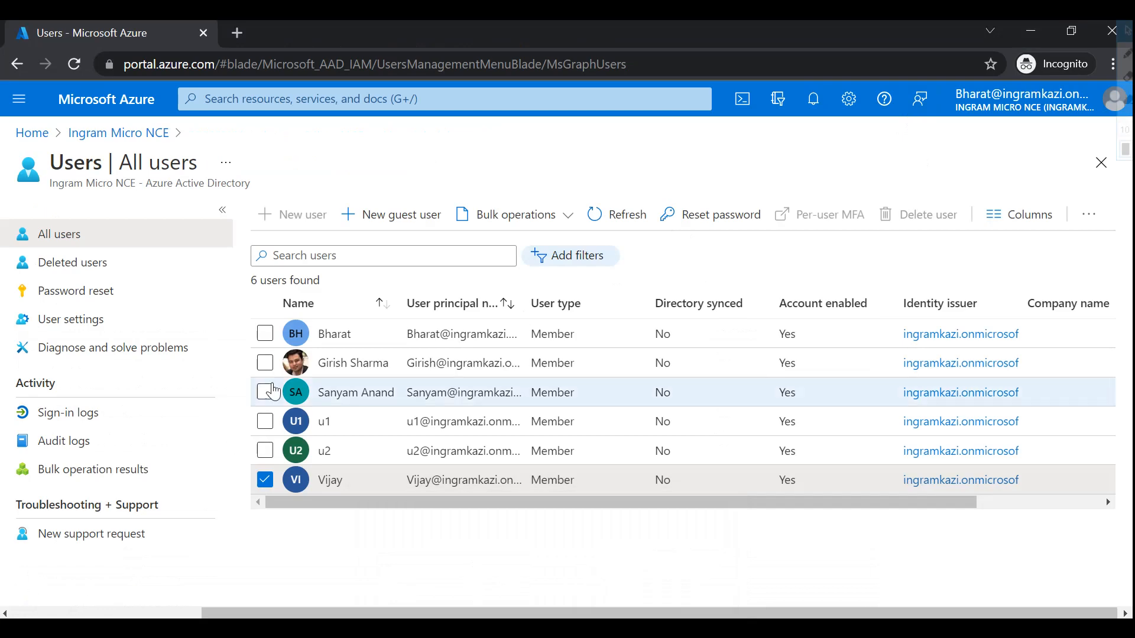
left_click(25, 137)
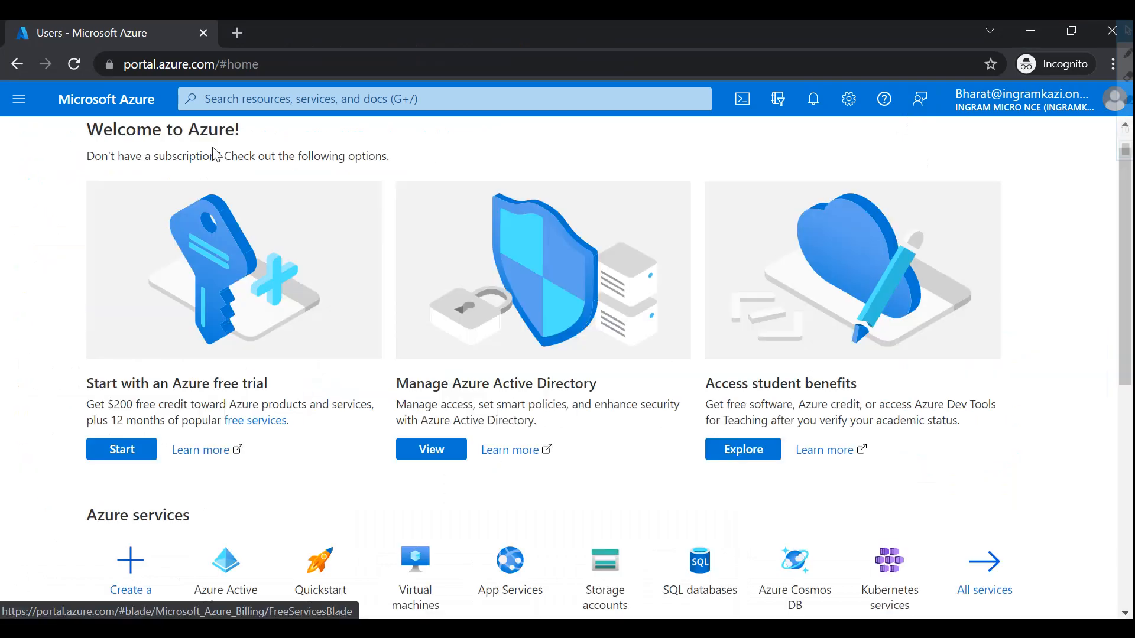
left_click(17, 99)
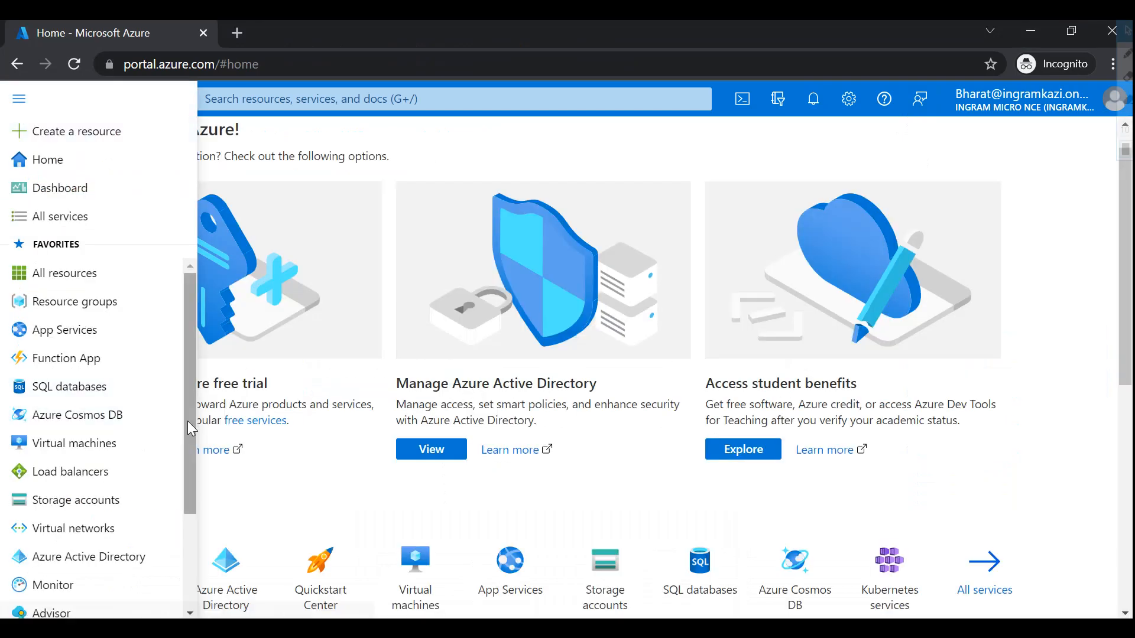
left_click(99, 556)
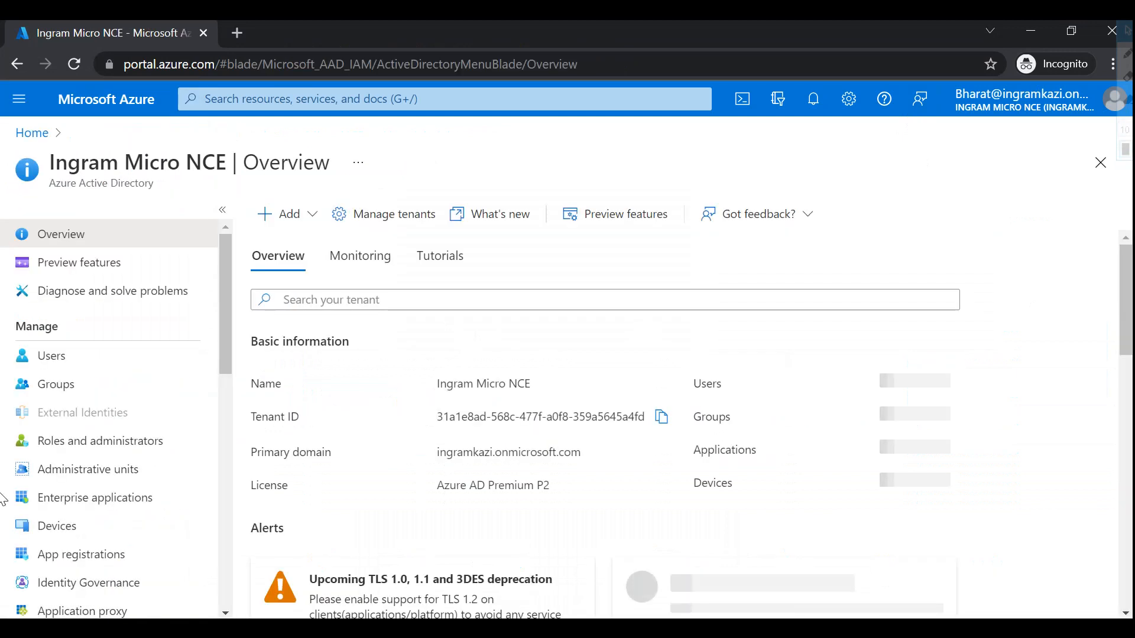
left_click(83, 367)
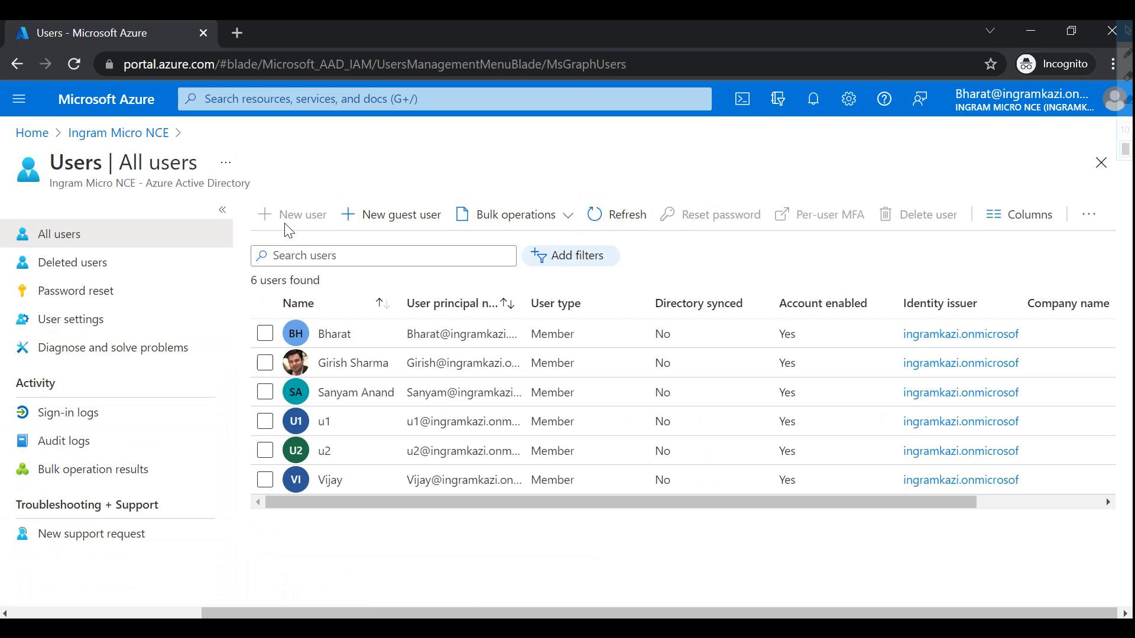
left_click(1071, 113)
left_click(1089, 139)
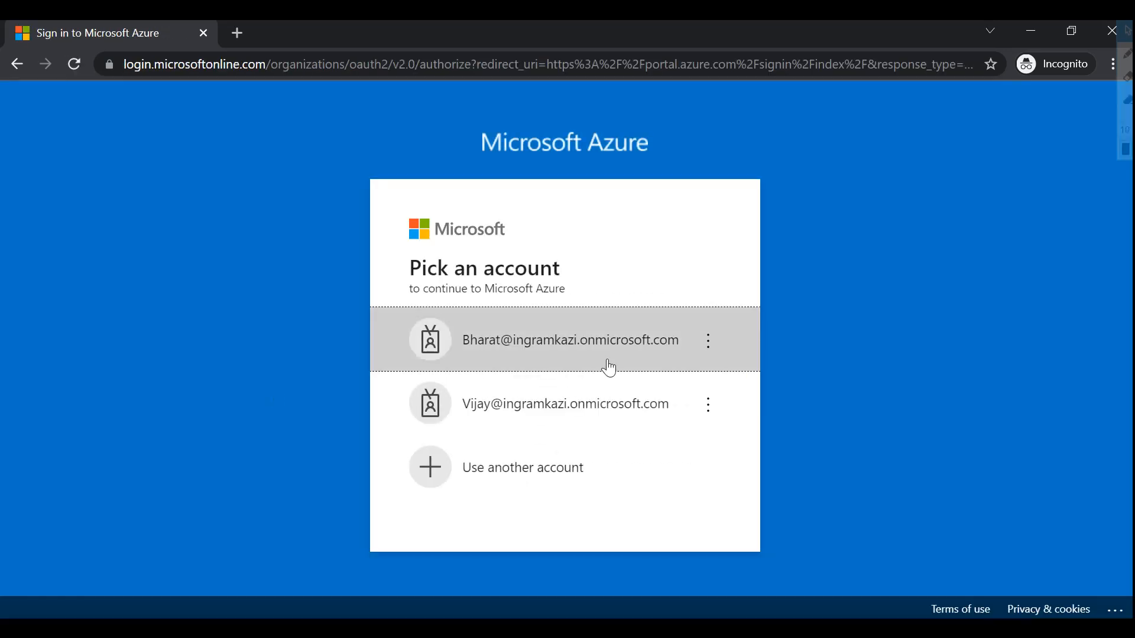
- Sign back in with the first account and its password, stay signed in, and dismiss the Advisor popup
left_click(518, 331)
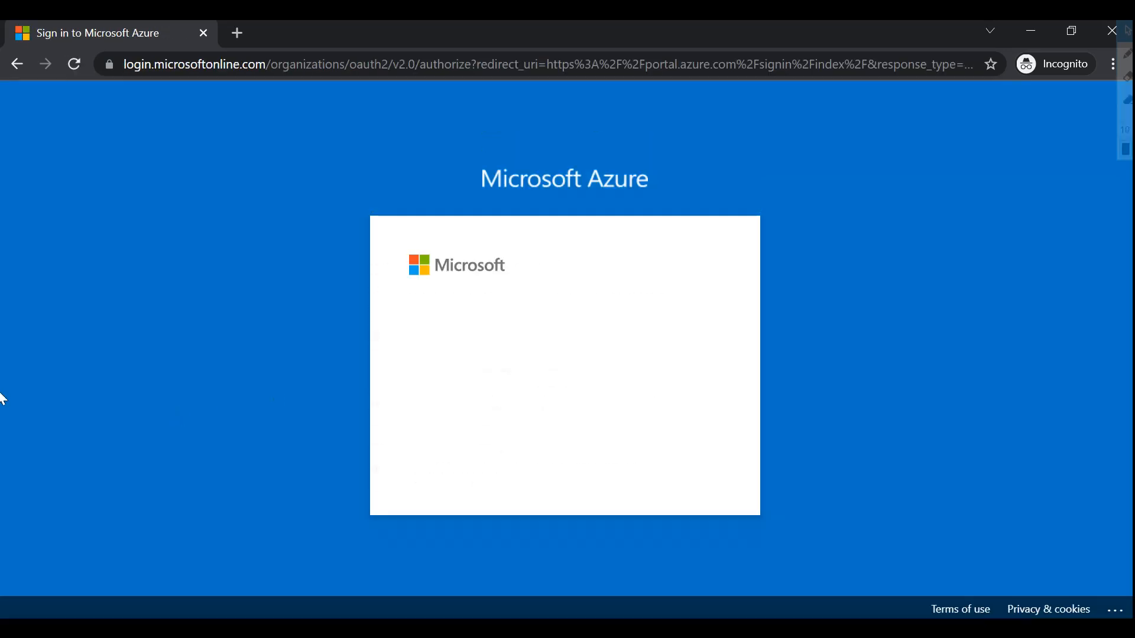
left_click(503, 377)
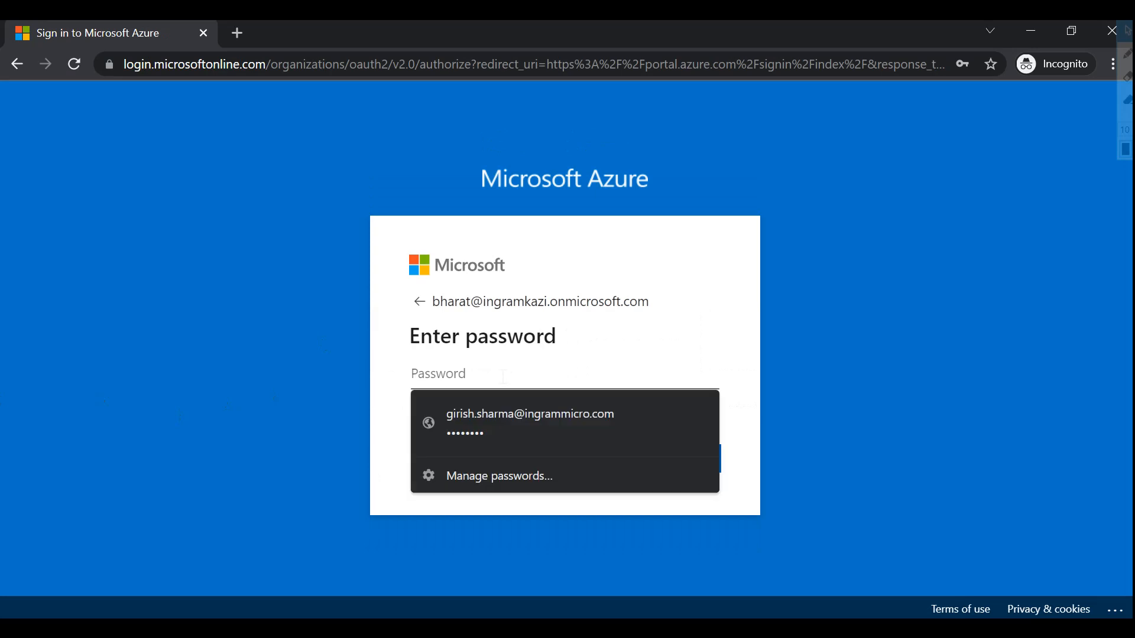
type("••••••••")
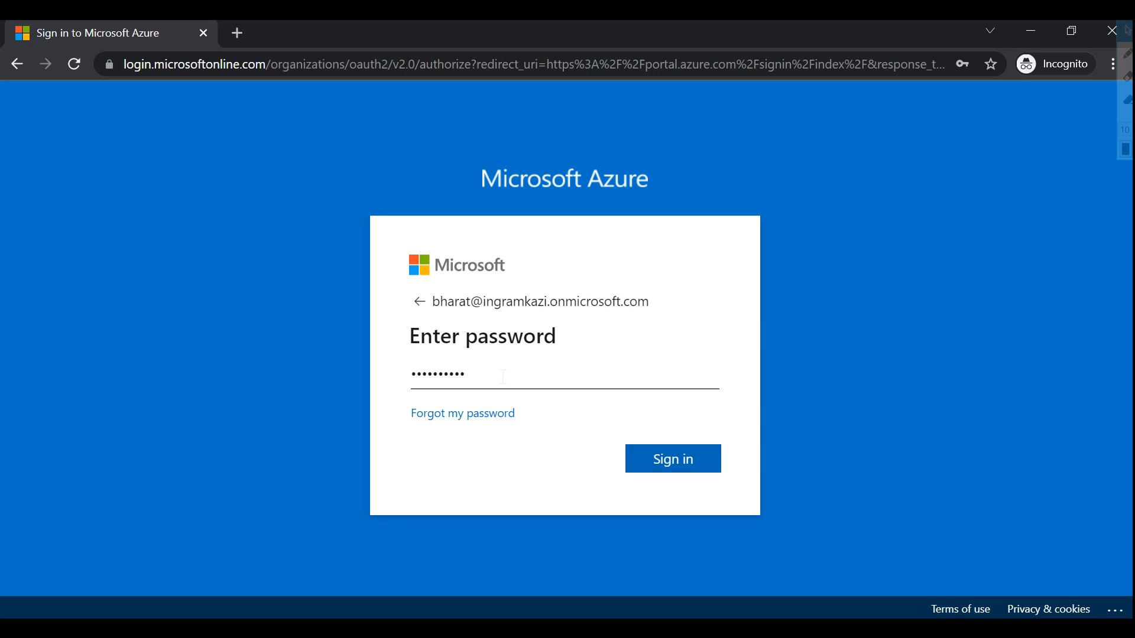
key("BackSpace")
type("••")
key("Return")
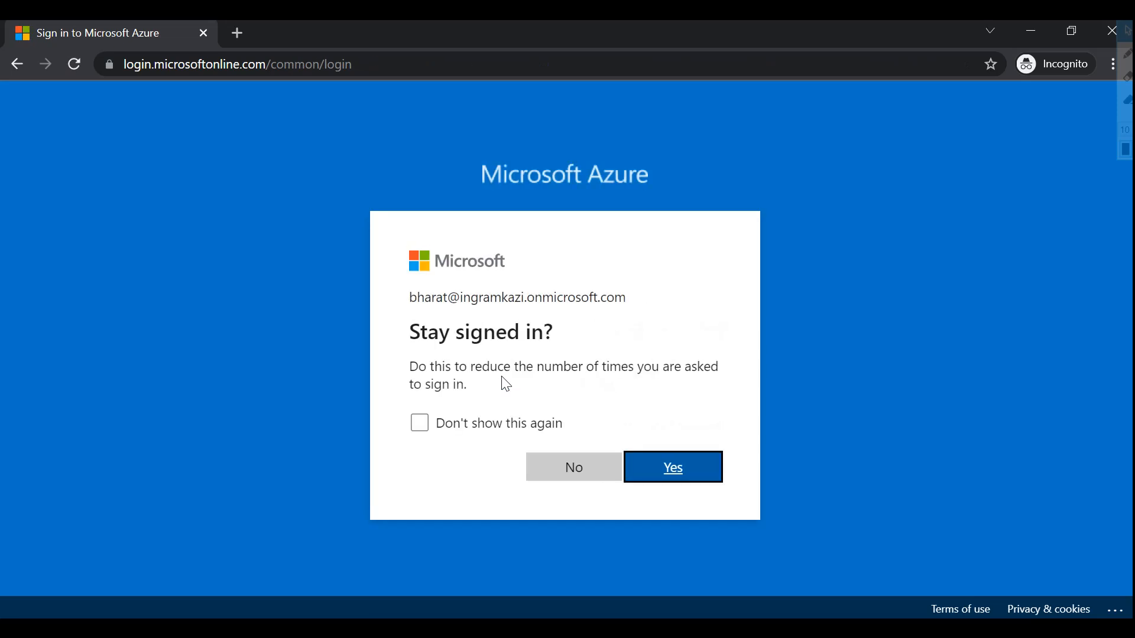
left_click(698, 486)
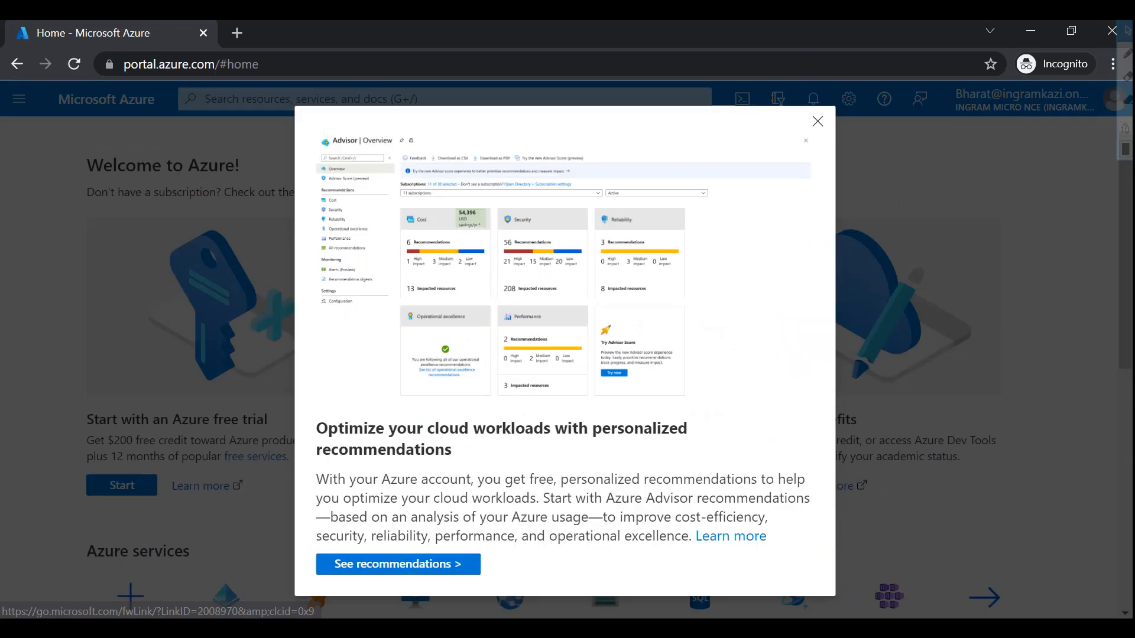
left_click(818, 123)
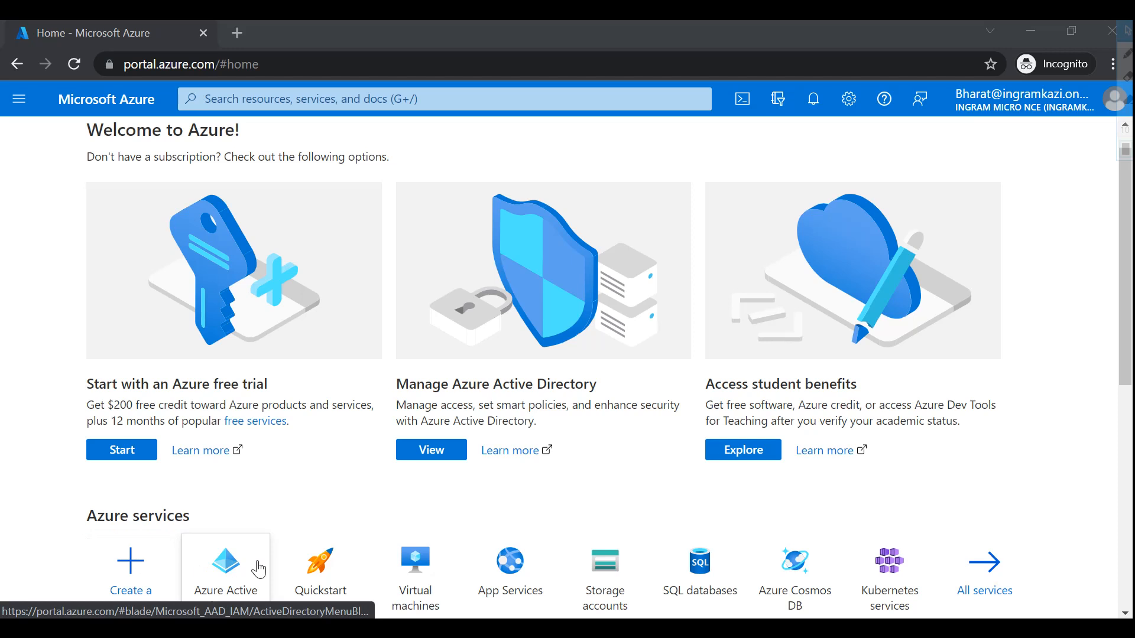
- Open Azure Active Directory's All users list and confirm the New user form opens, then close it
left_click(236, 569)
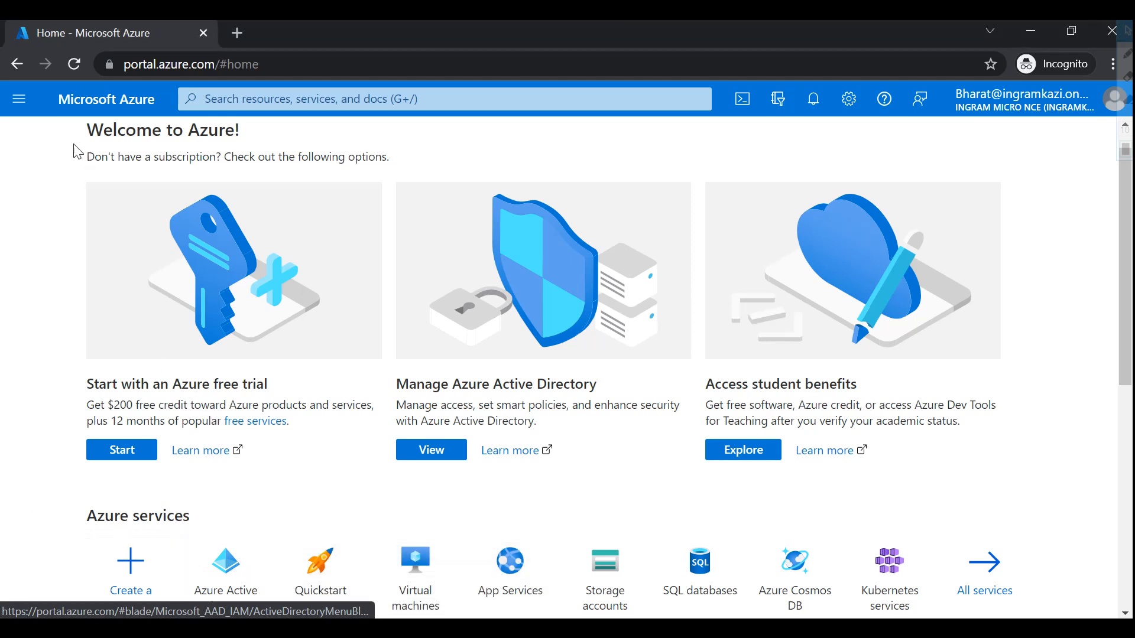
left_click(19, 99)
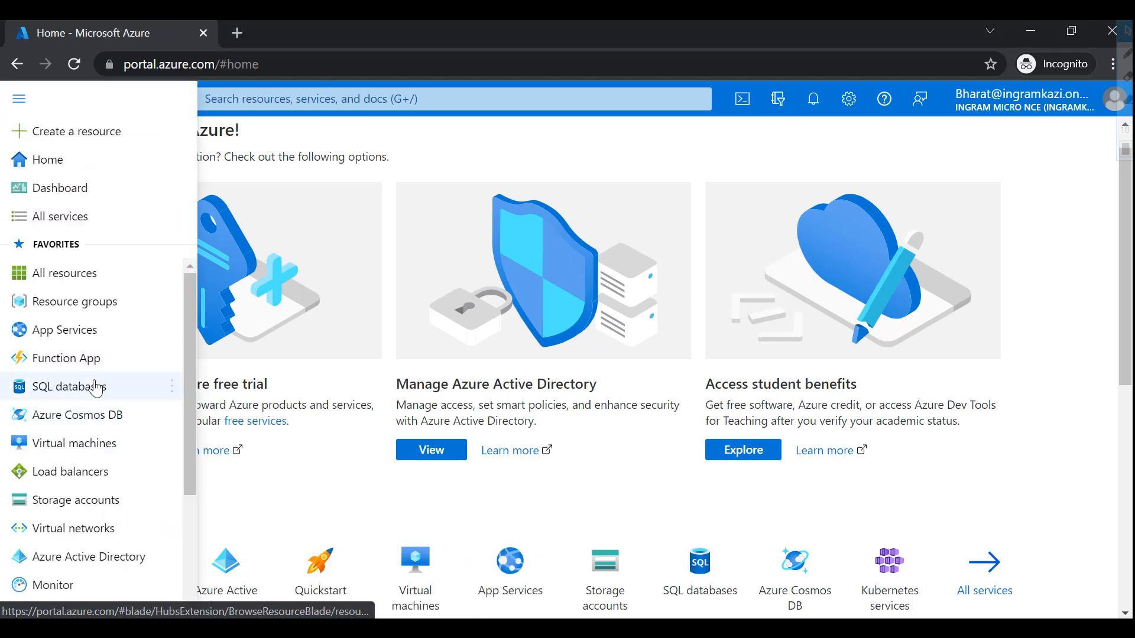
left_click(65, 555)
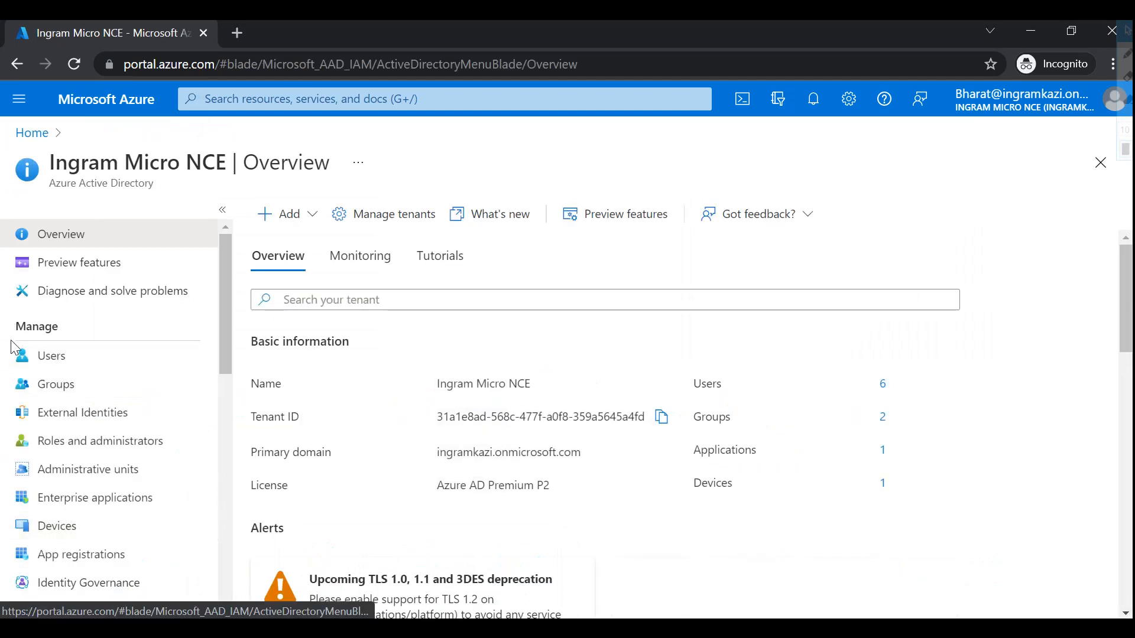
left_click(41, 357)
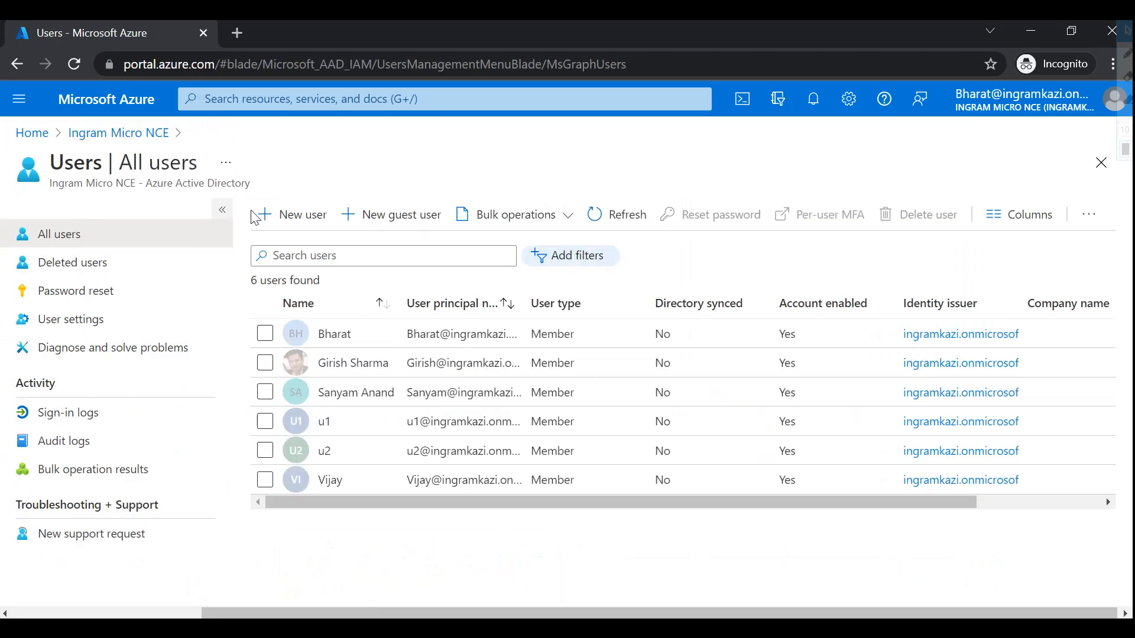
left_click(301, 214)
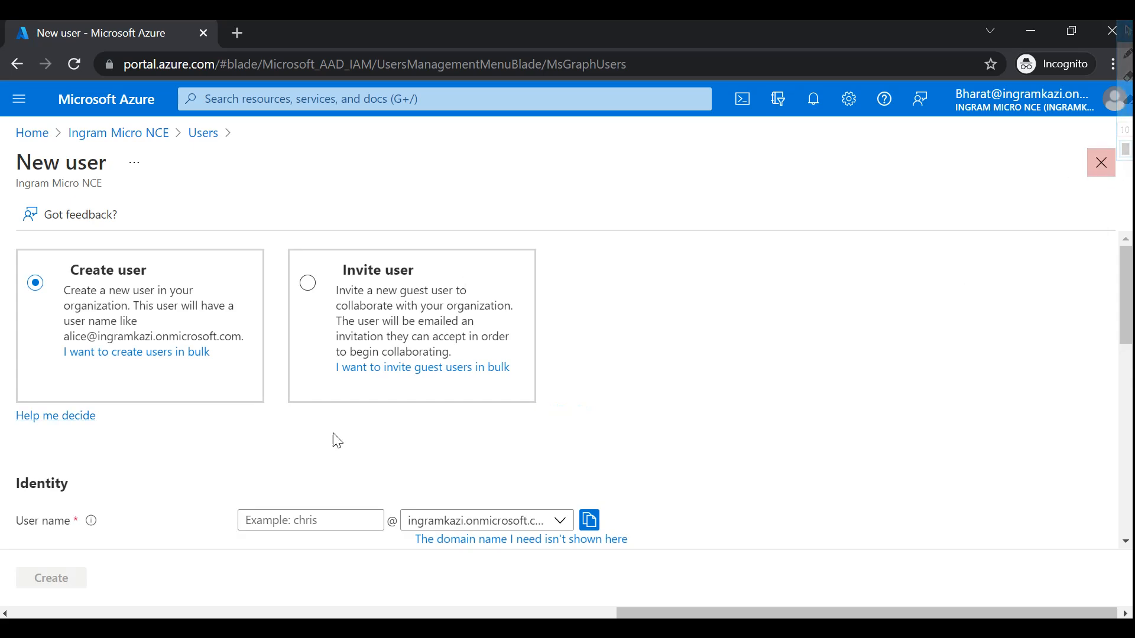
left_click(1099, 166)
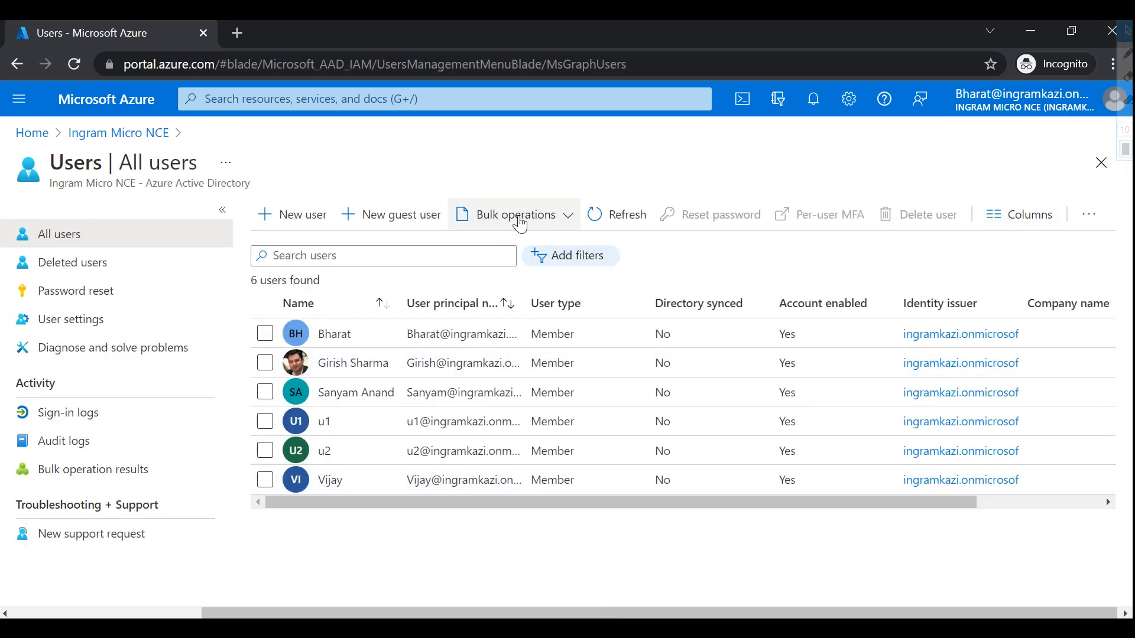
- Open the last user's profile and open, then close, the password reset panel
left_click(335, 481)
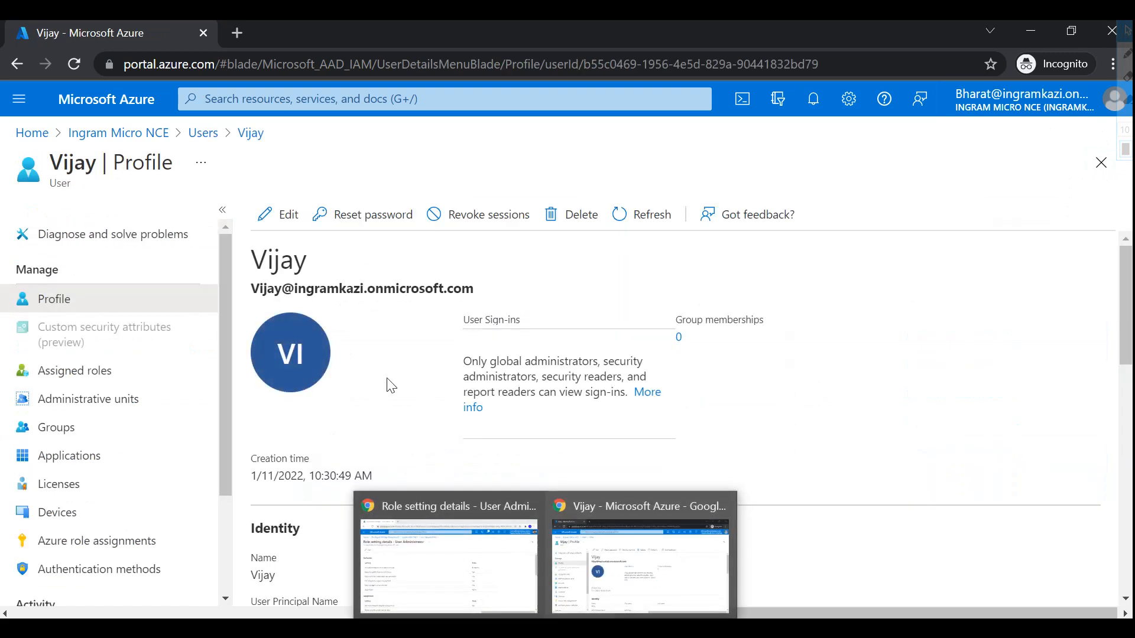
left_click(355, 230)
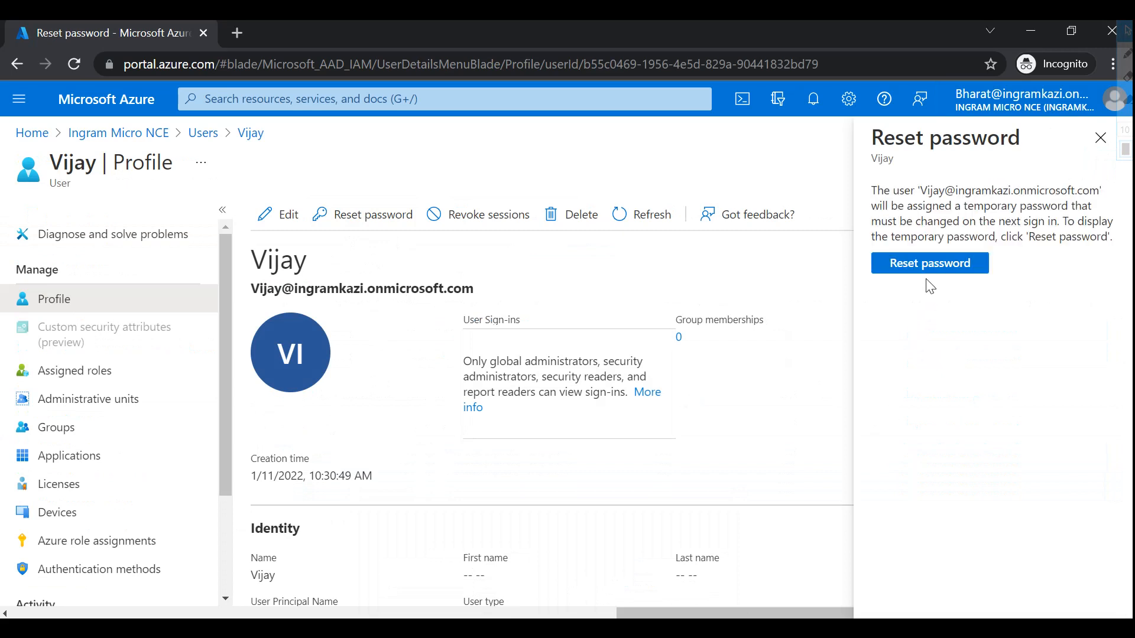
left_click(1101, 138)
- Return to the main portal window and close the User Administrator role setting details
mouse_move(626, 590)
left_click(447, 561)
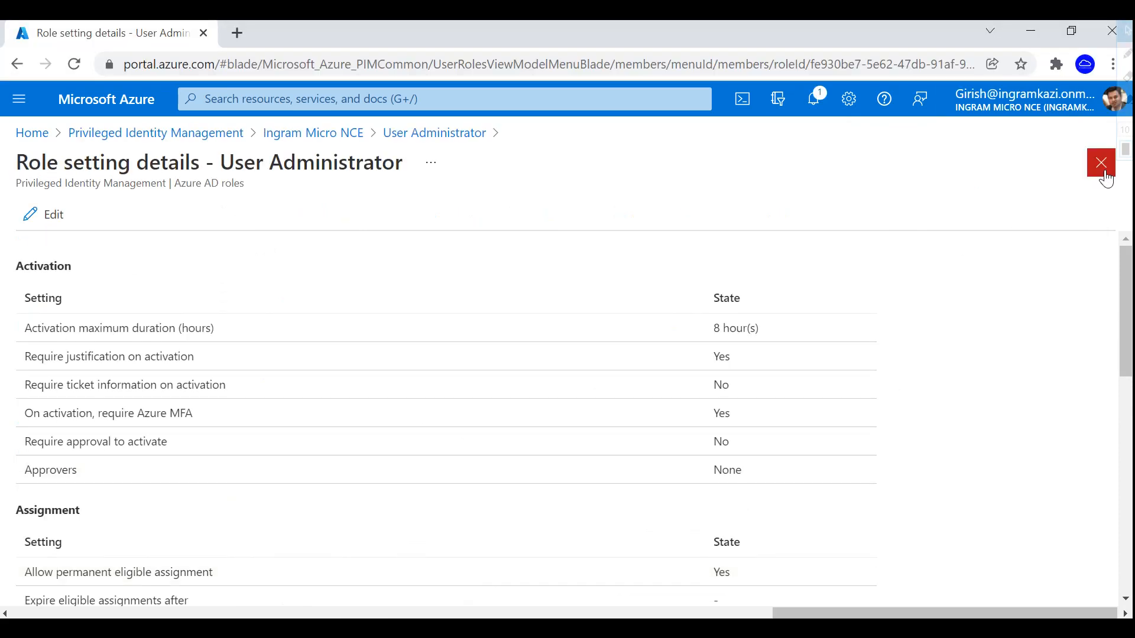
left_click(1106, 170)
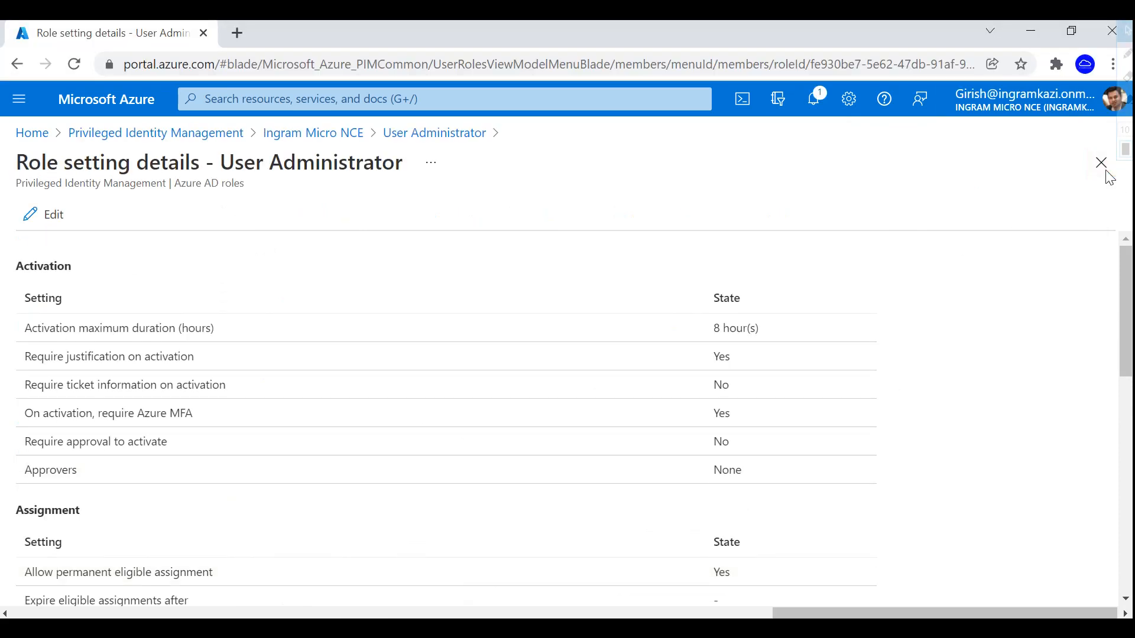